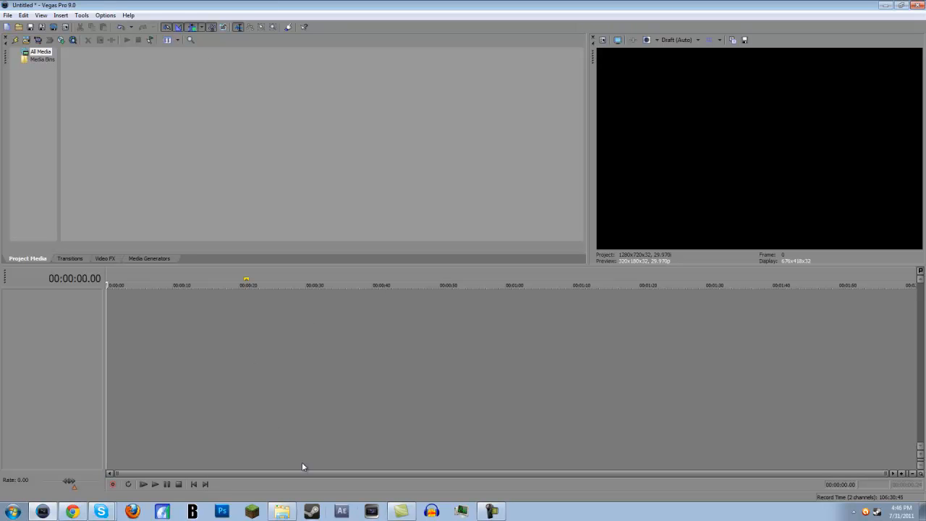
Look through the available transitions, video effects and media generators
click(275, 518)
click(280, 514)
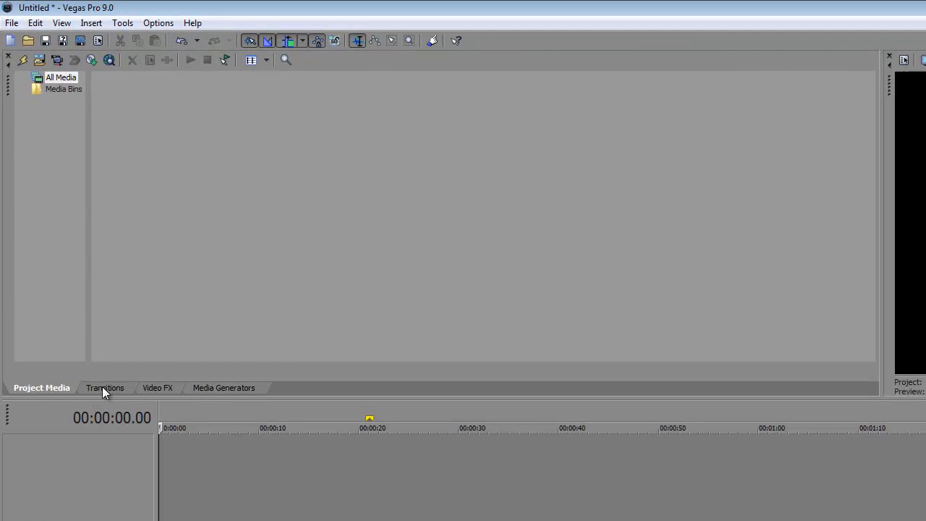
click(97, 390)
click(166, 387)
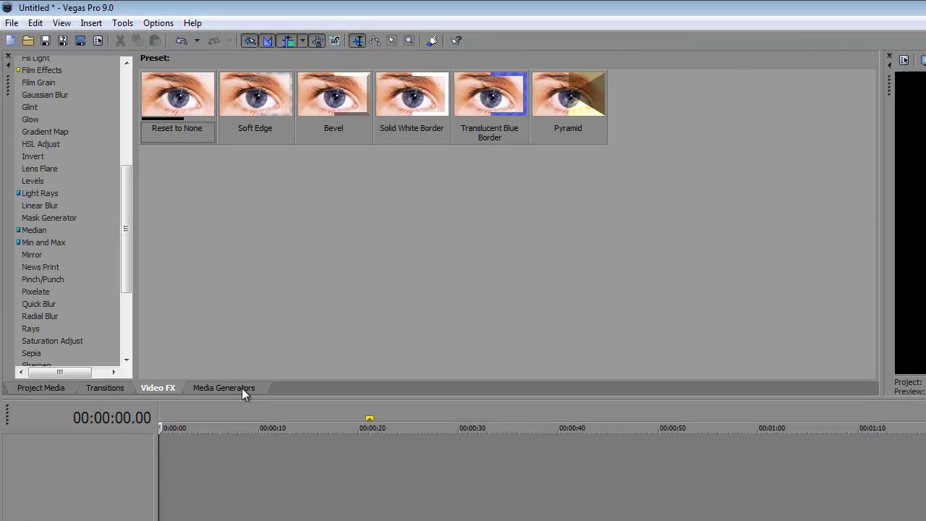
drag(124, 200, 110, 111)
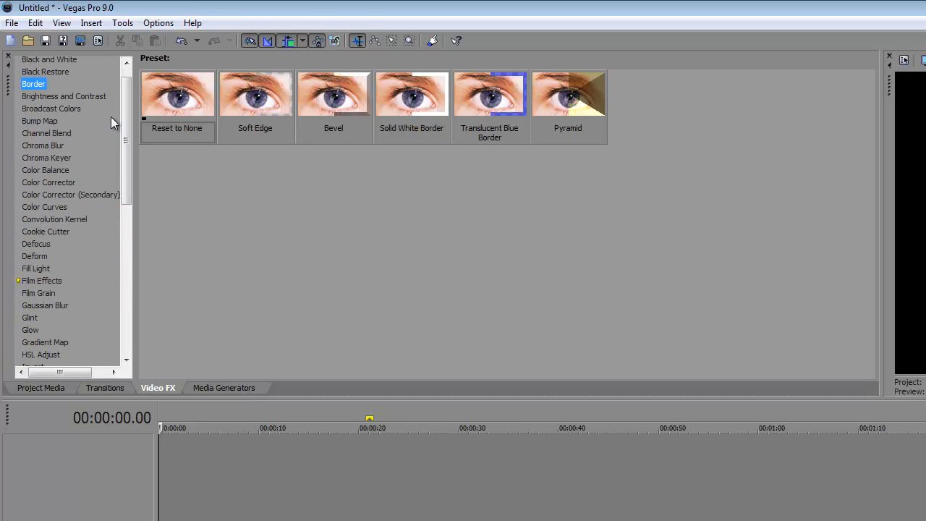
click(46, 140)
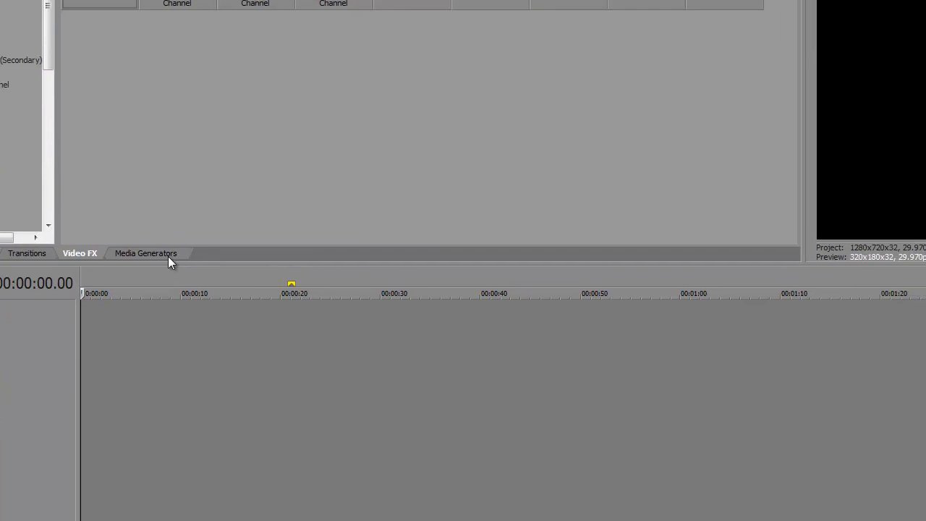
click(168, 257)
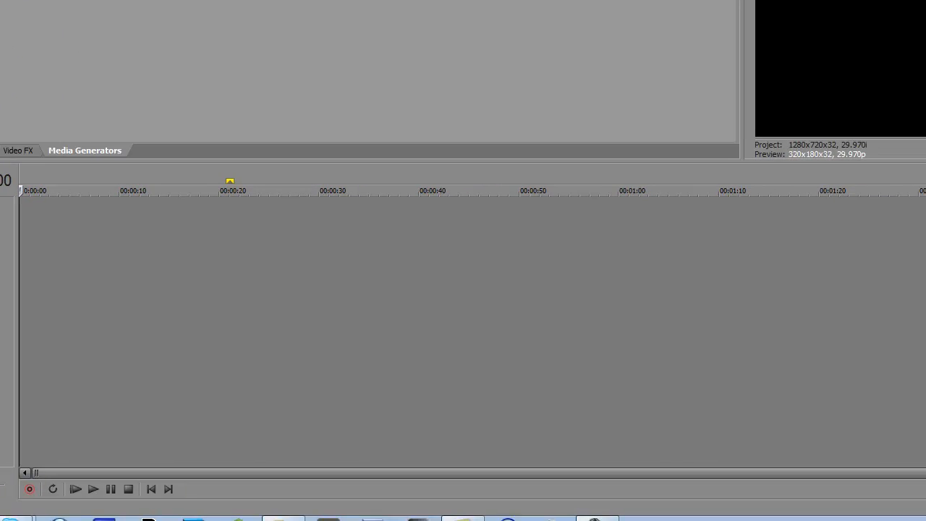
click(131, 279)
click(78, 249)
click(24, 190)
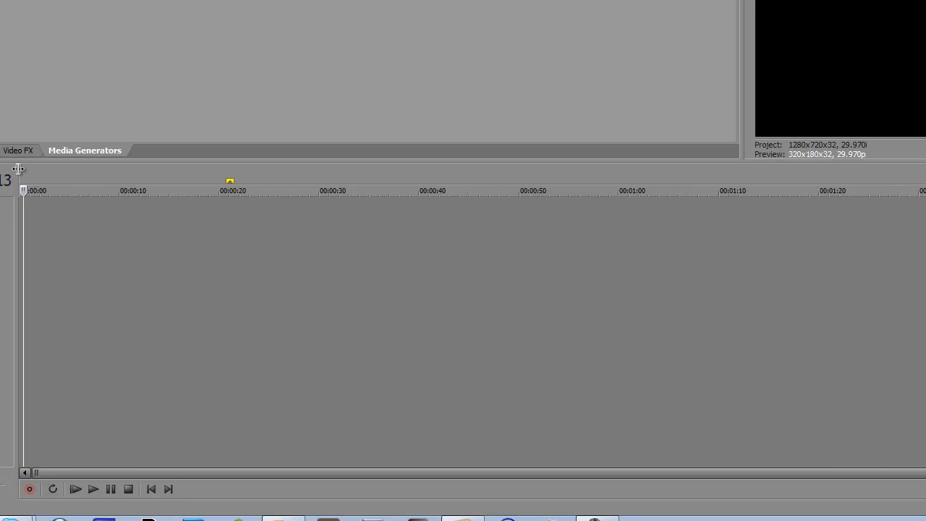
click(22, 176)
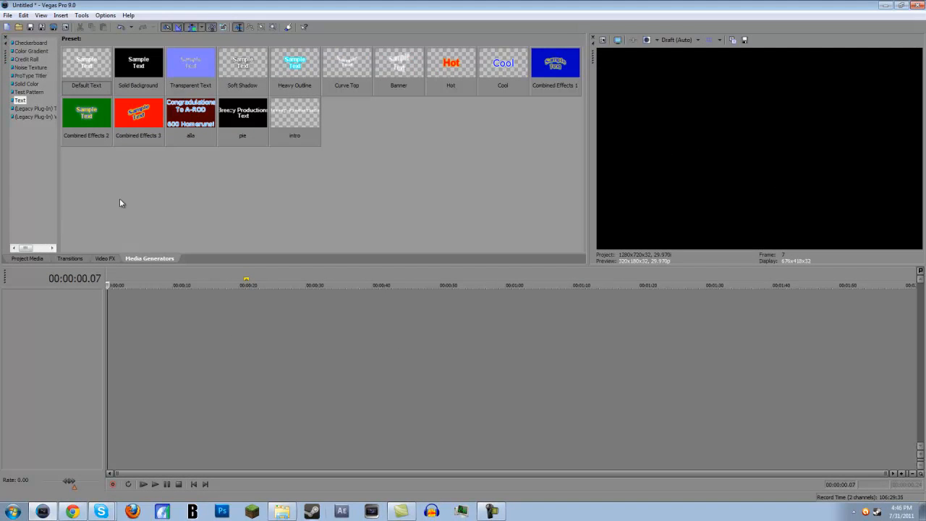
Import the soccer clip 2011_7_15_17_57_18 from the HD PVR folder and place it at the start of the timeline
click(29, 258)
click(6, 15)
mouse_move(145, 94)
click(314, 99)
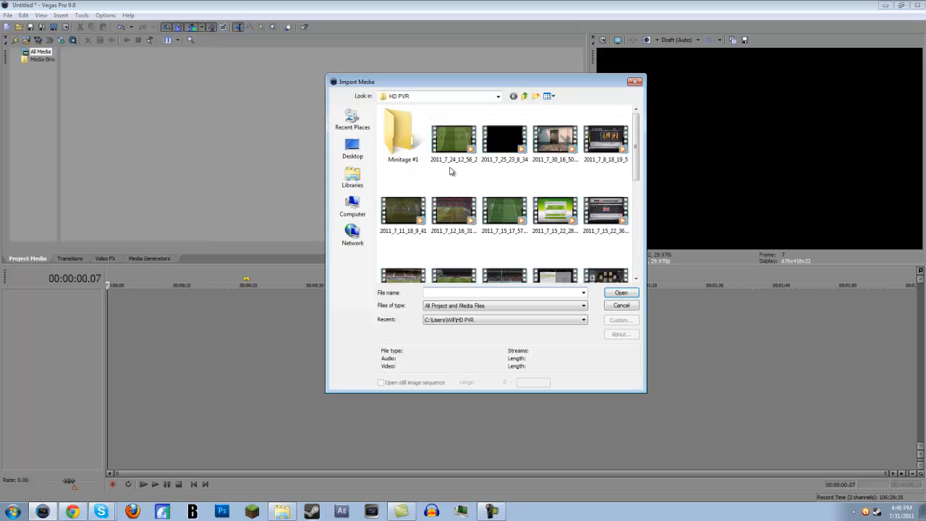
double_click(516, 217)
drag(68, 85, 107, 318)
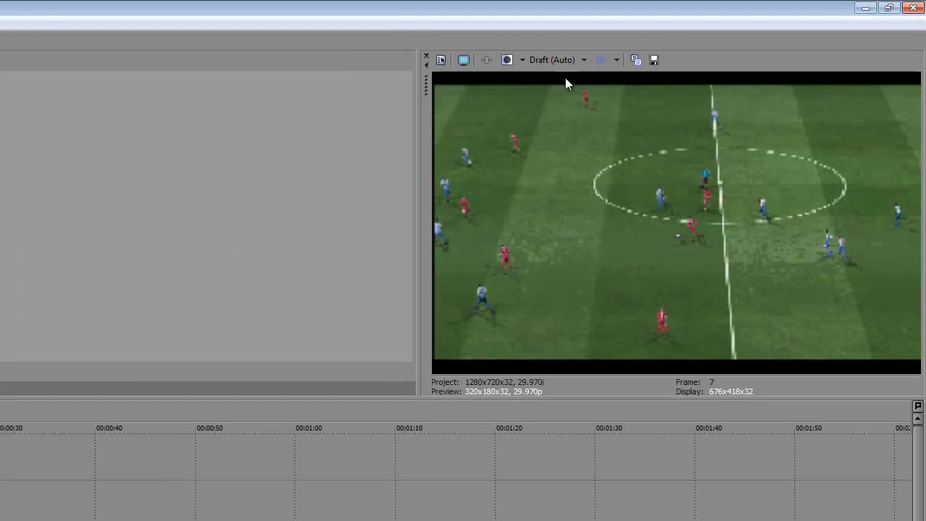
Set the video preview quality to Best (Full)
click(553, 60)
mouse_move(592, 96)
click(631, 95)
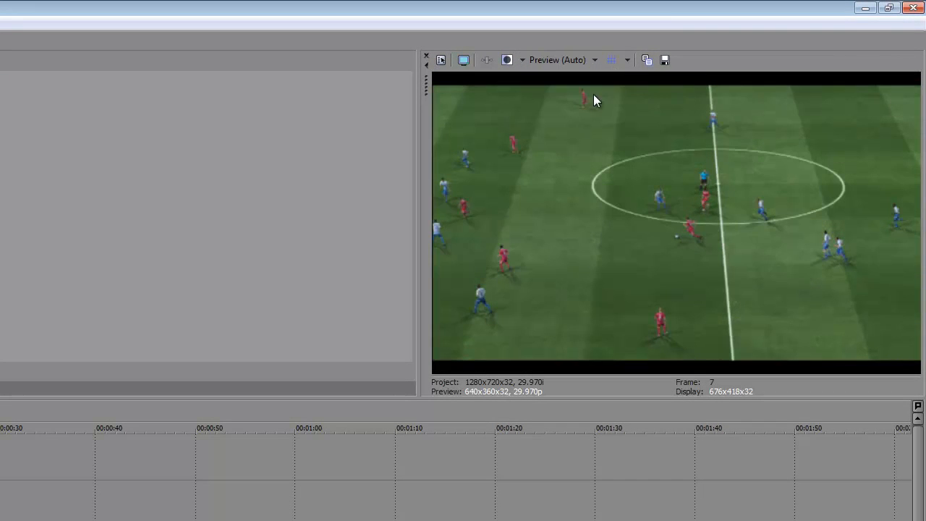
click(561, 60)
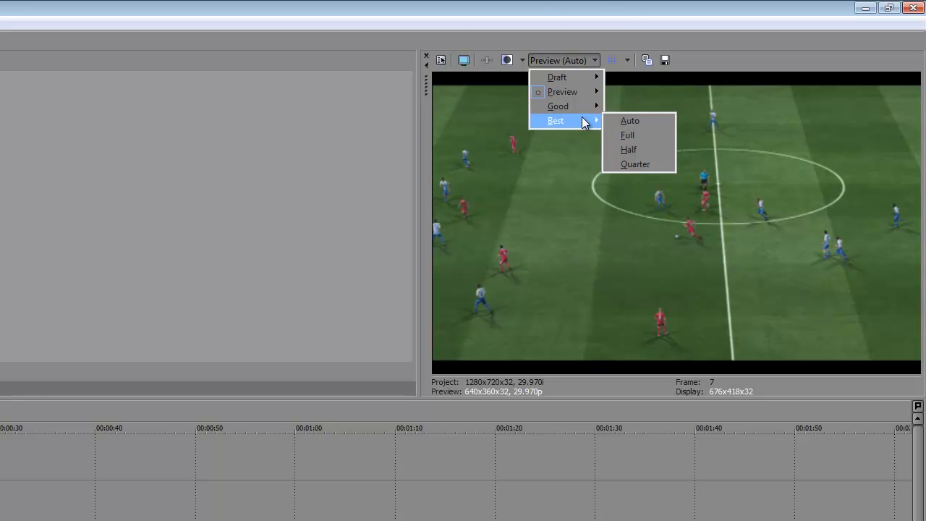
mouse_move(573, 122)
click(624, 134)
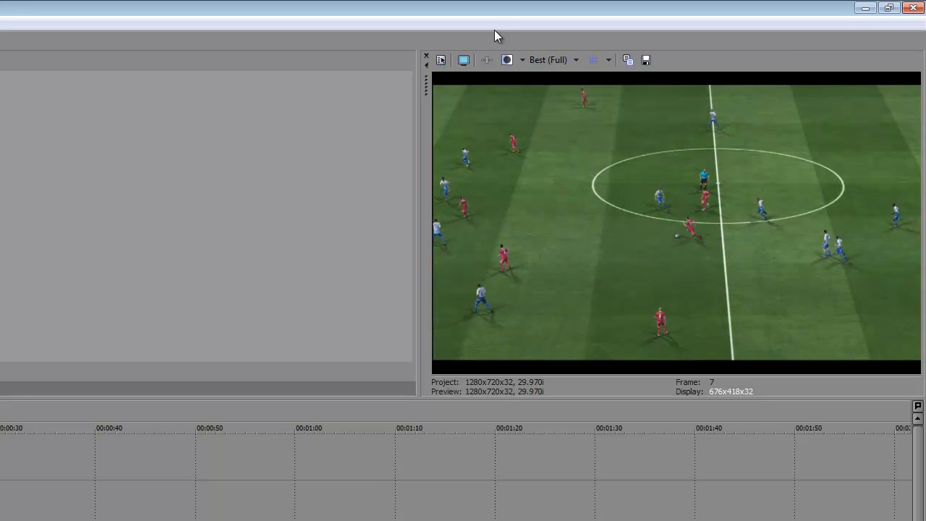
click(548, 62)
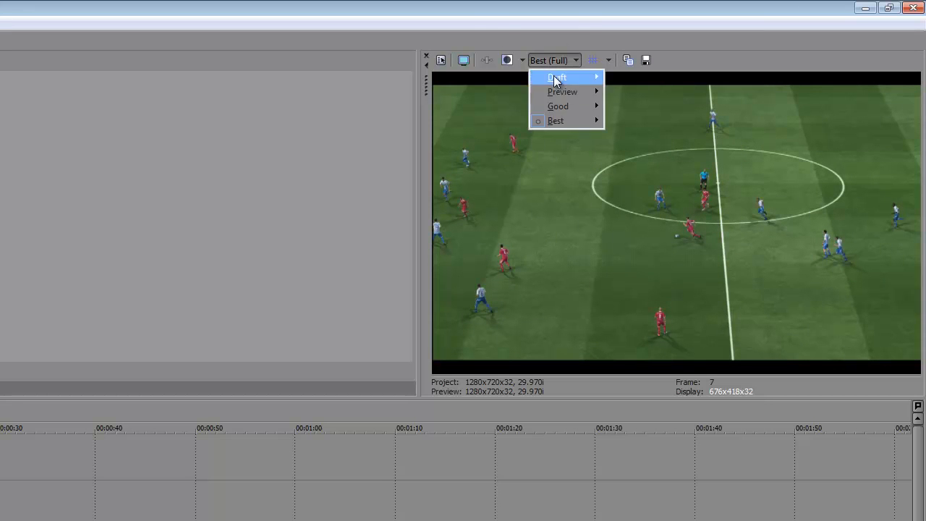
mouse_move(558, 121)
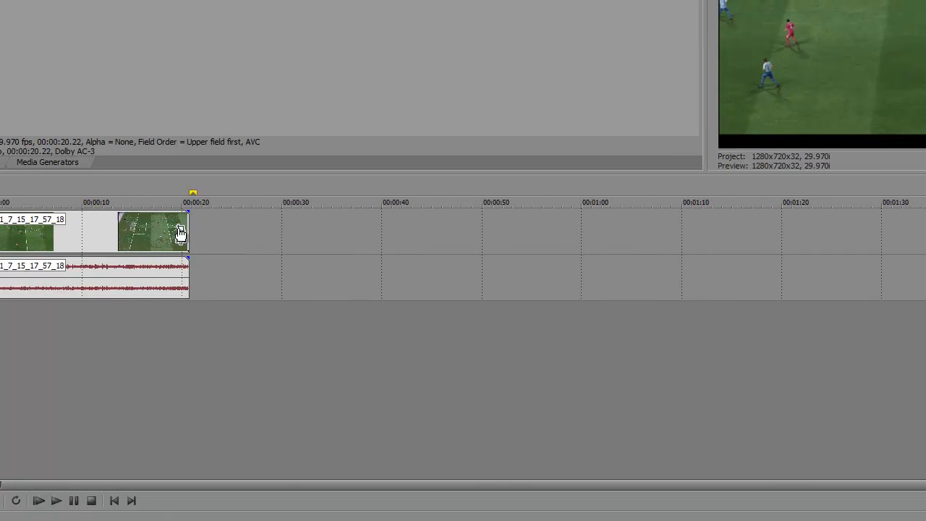
Open the pan/crop settings of the clip's video and set Maintain aspect ratio to No
click(243, 234)
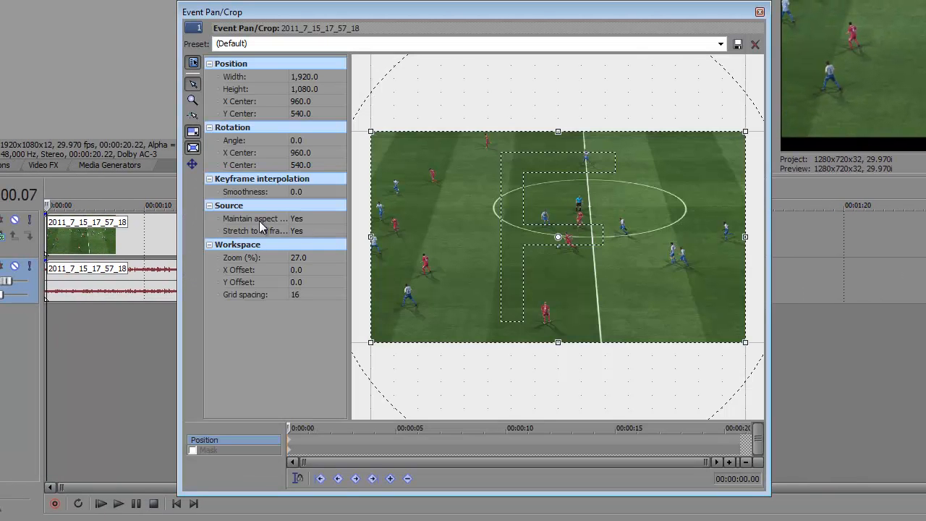
click(299, 220)
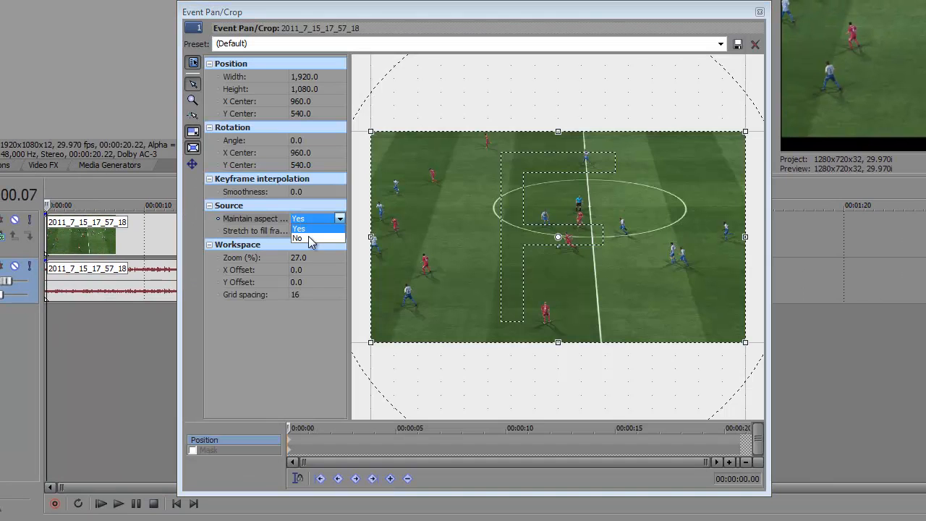
click(309, 237)
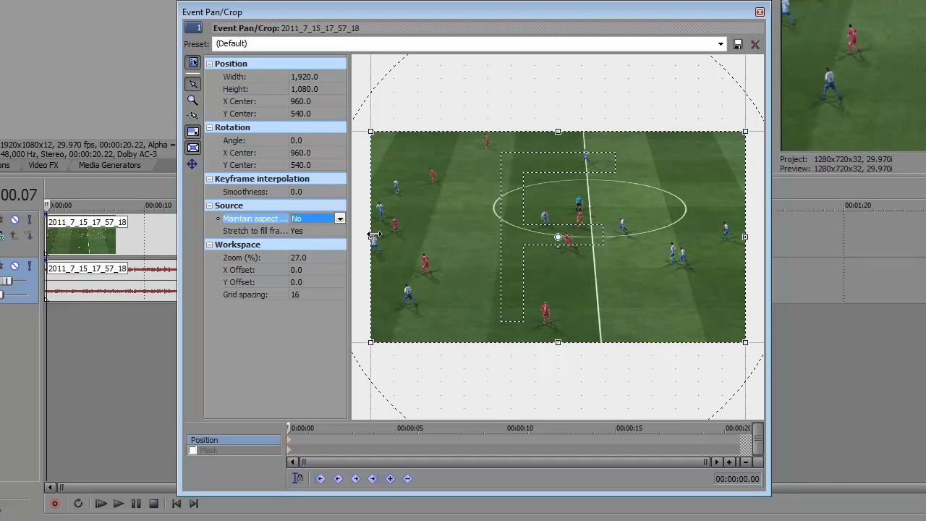
Narrow the crop frame slightly to a width of about 1,898 and close the pan/crop settings
click(372, 240)
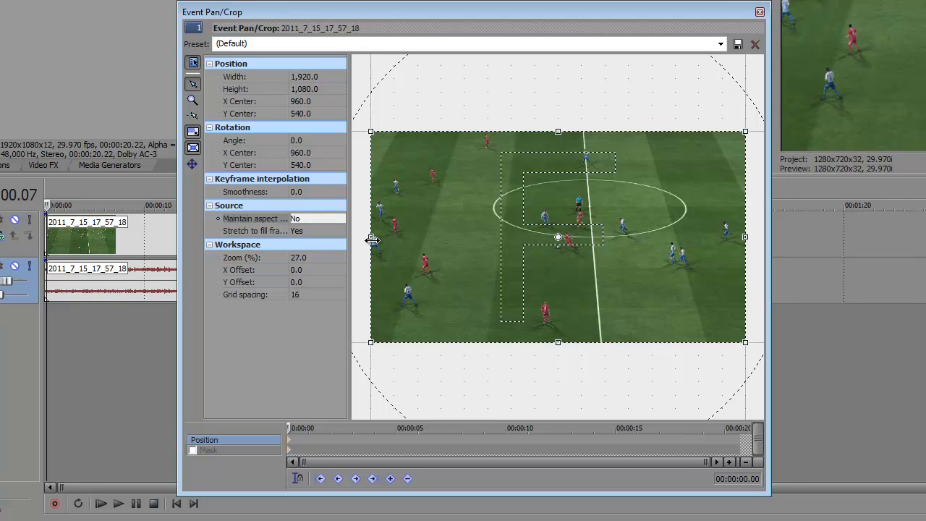
drag(372, 239, 373, 240)
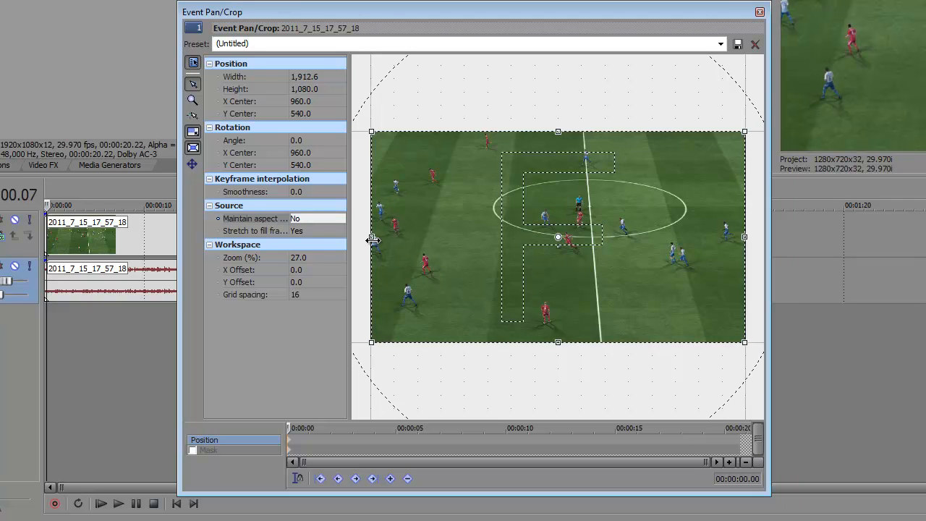
drag(372, 239, 374, 240)
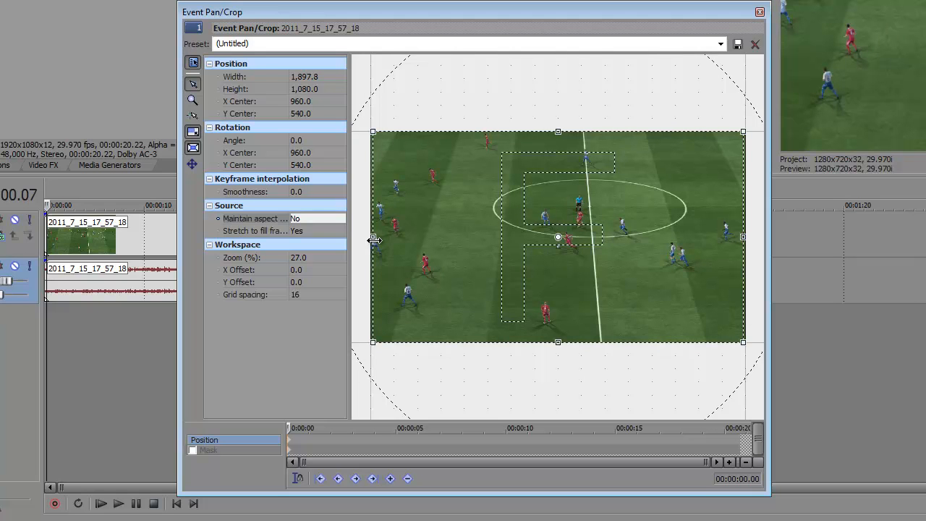
drag(373, 240, 374, 243)
click(760, 12)
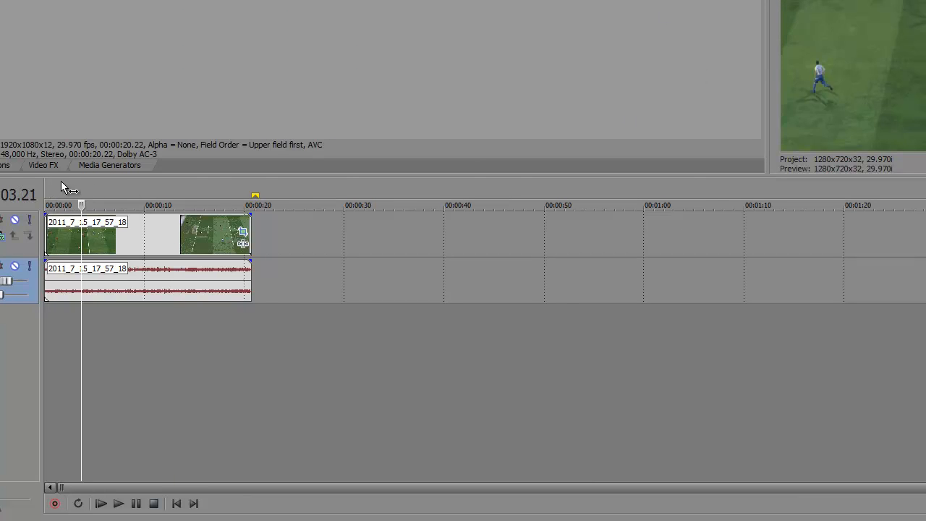
Add a fade-in and a fade-out of about one second each to both the clip's video and its audio
click(56, 206)
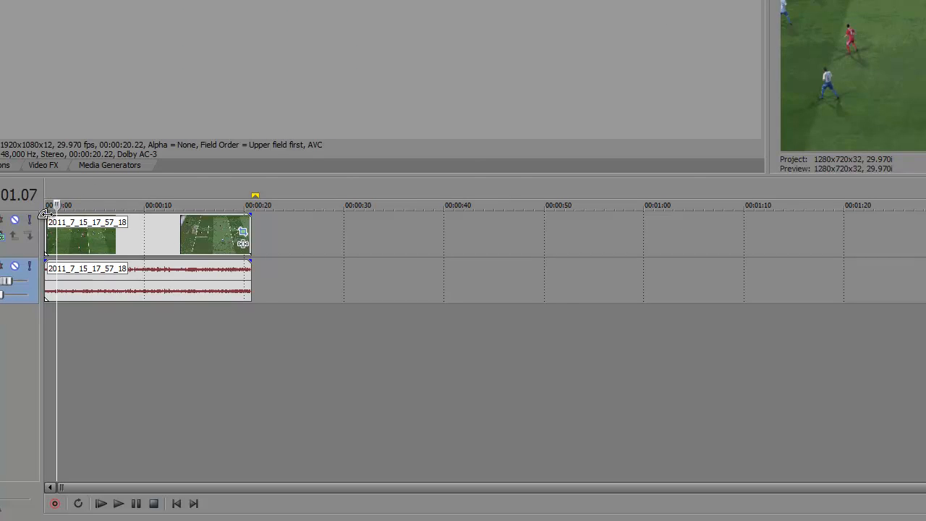
drag(55, 216, 57, 216)
drag(251, 215, 242, 215)
drag(43, 262, 56, 262)
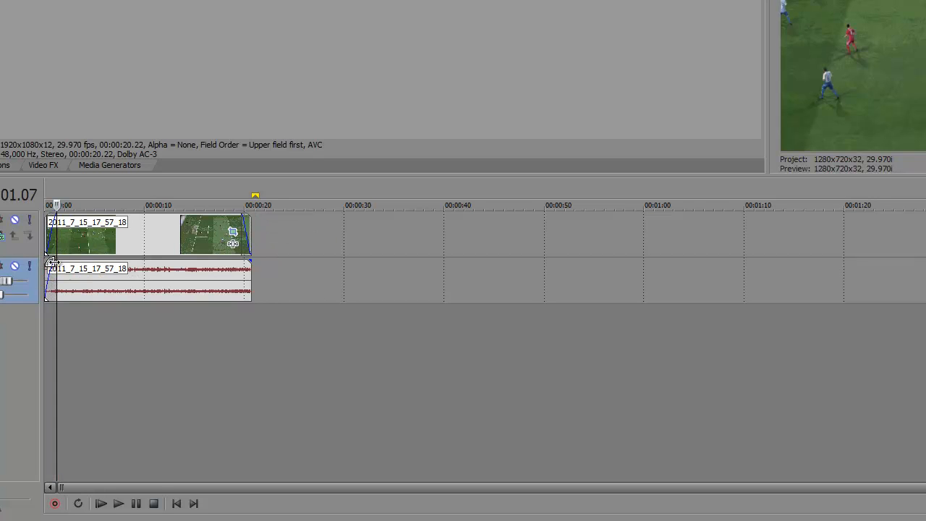
drag(249, 264, 242, 259)
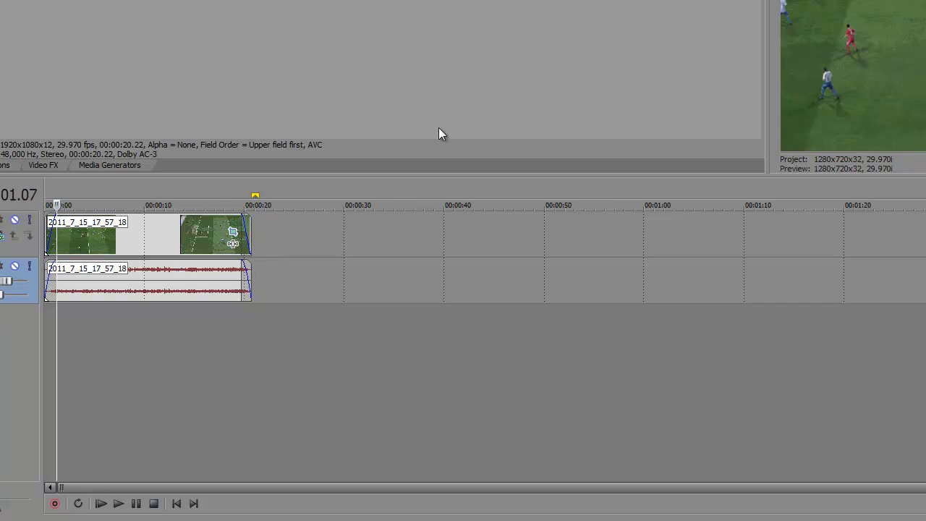
Play back the beginning and end of the clip to check the fades
click(45, 203)
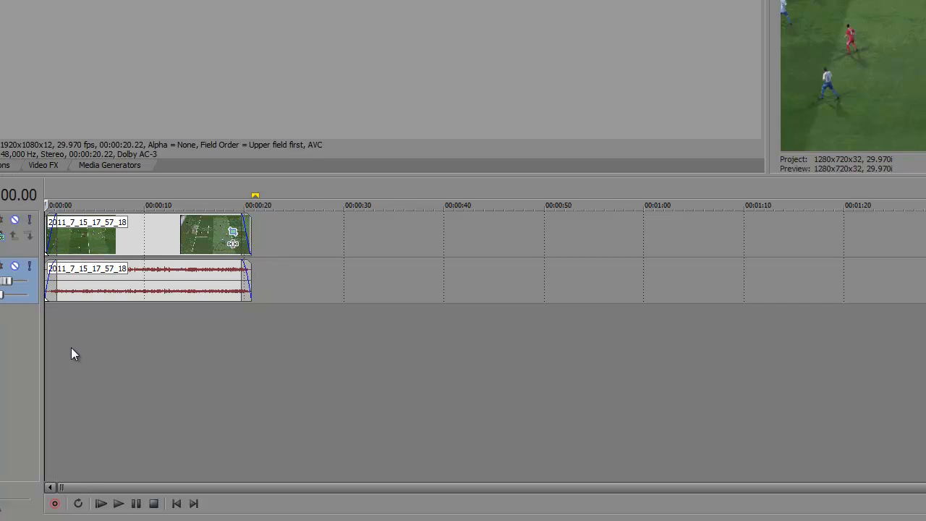
click(120, 503)
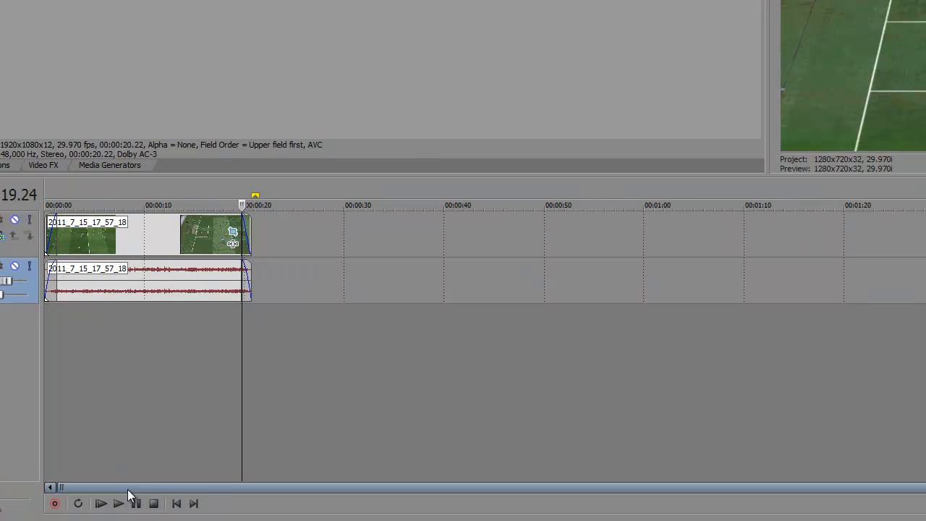
click(119, 503)
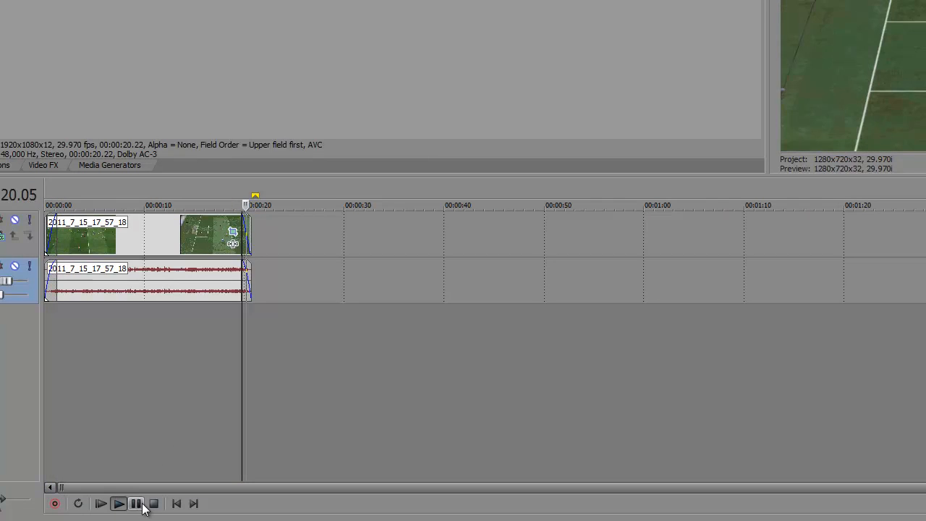
click(137, 503)
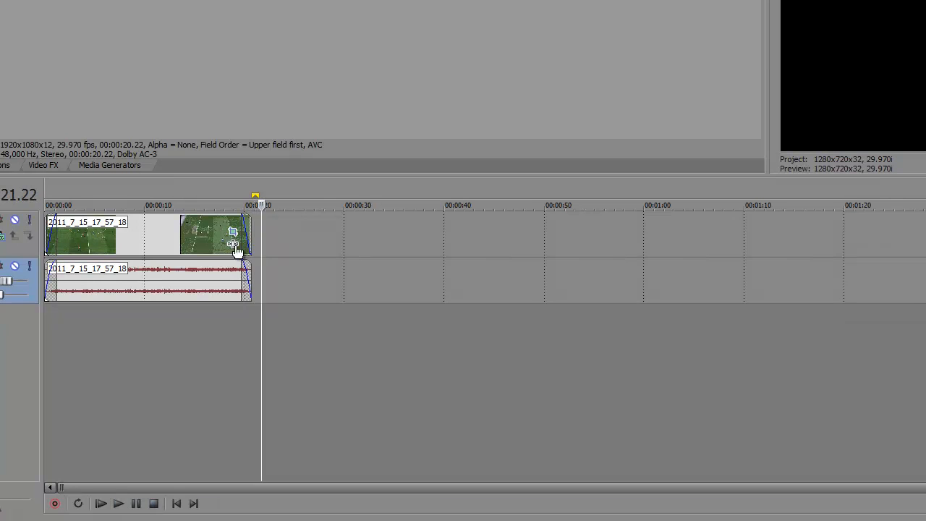
Select the clip and split its video and audio at 00:00:04.00
click(151, 183)
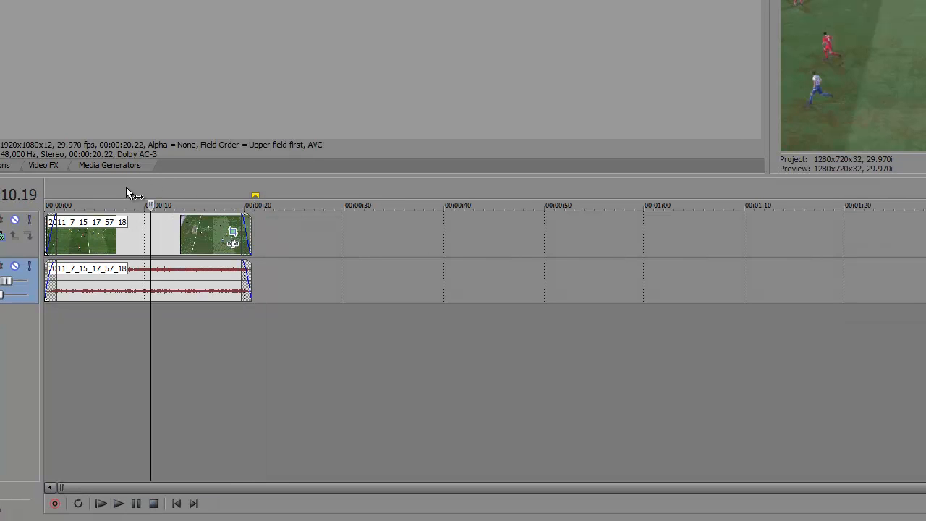
click(83, 184)
click(74, 187)
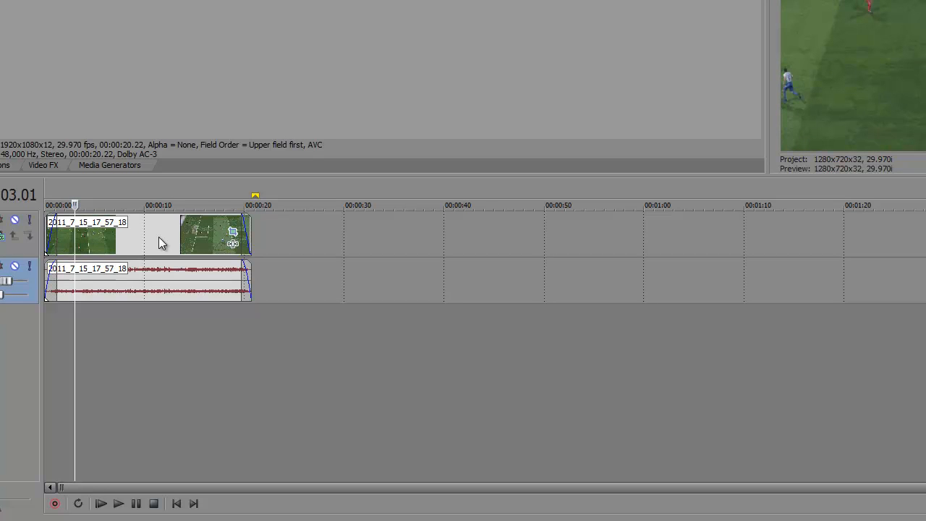
click(200, 224)
click(101, 246)
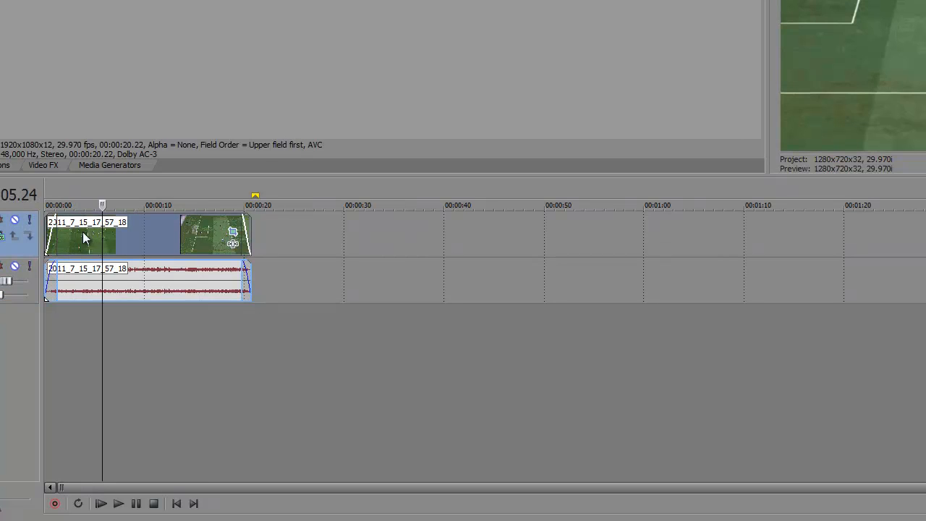
click(82, 229)
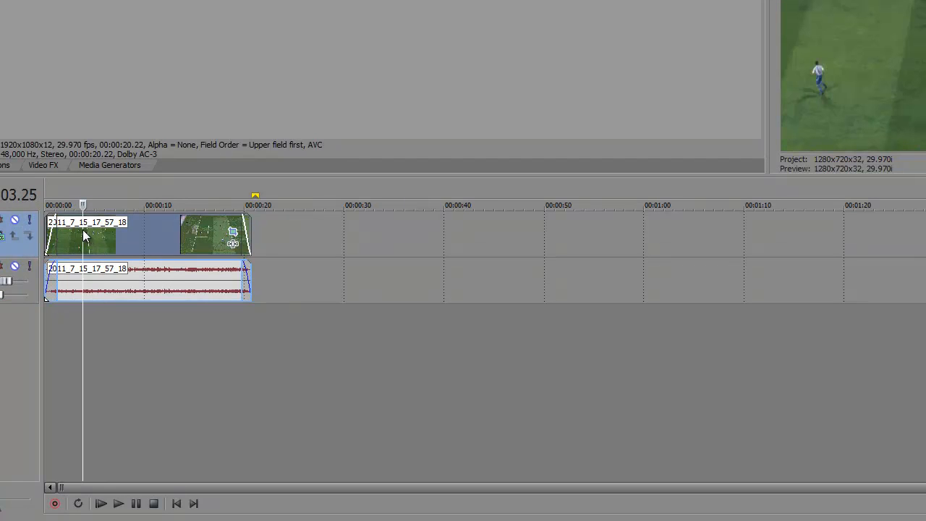
click(125, 191)
click(91, 192)
click(83, 192)
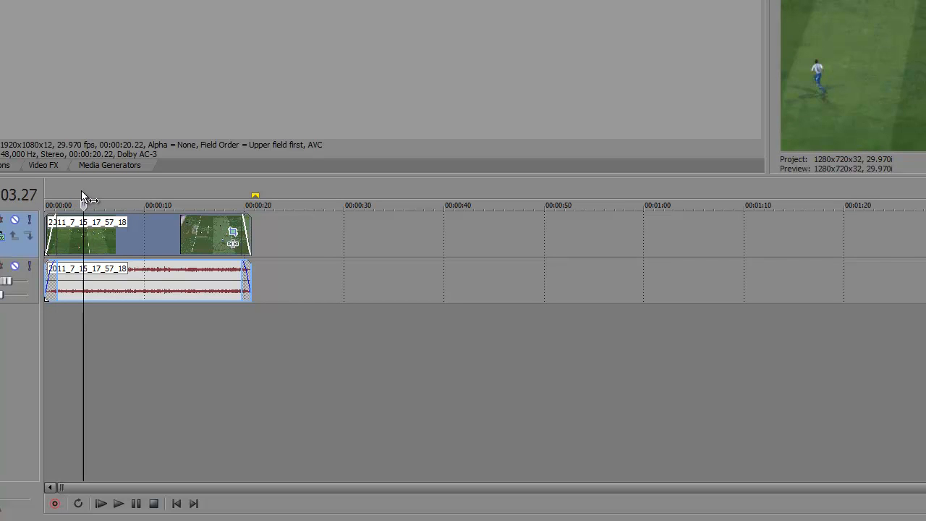
click(77, 189)
key(Right)
key(Right)
key(Right)
key(Right)
key(Right)
key(Right)
key(Right)
key(Right)
key(Right)
key(Right)
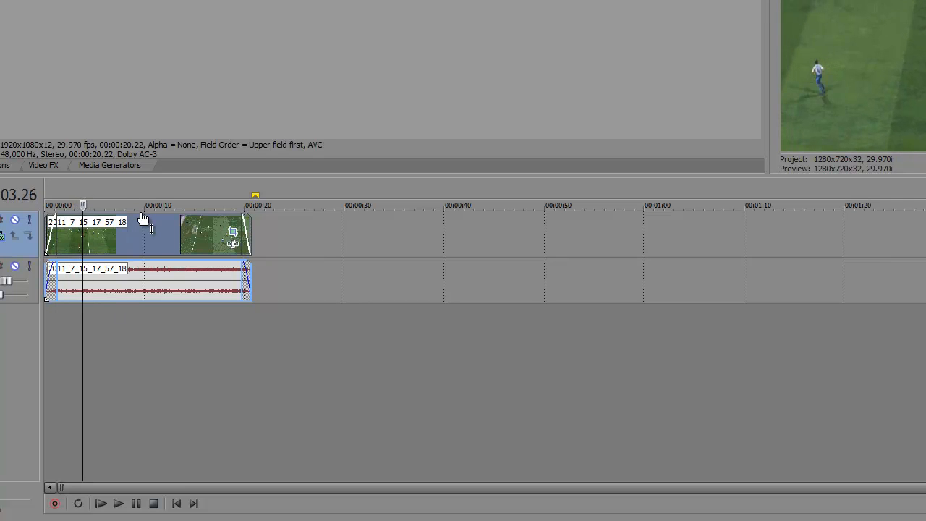
key(Left)
key(Right)
key(s)
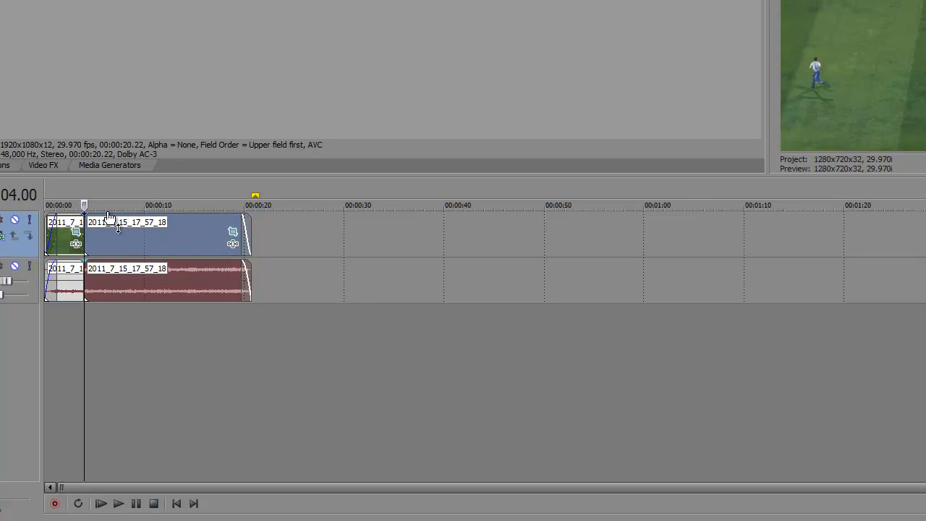
Split the clip's video and audio a second time at 00:00:04.22 to isolate a short middle segment
key(Right)
key(Right)
key(Right)
key(Right)
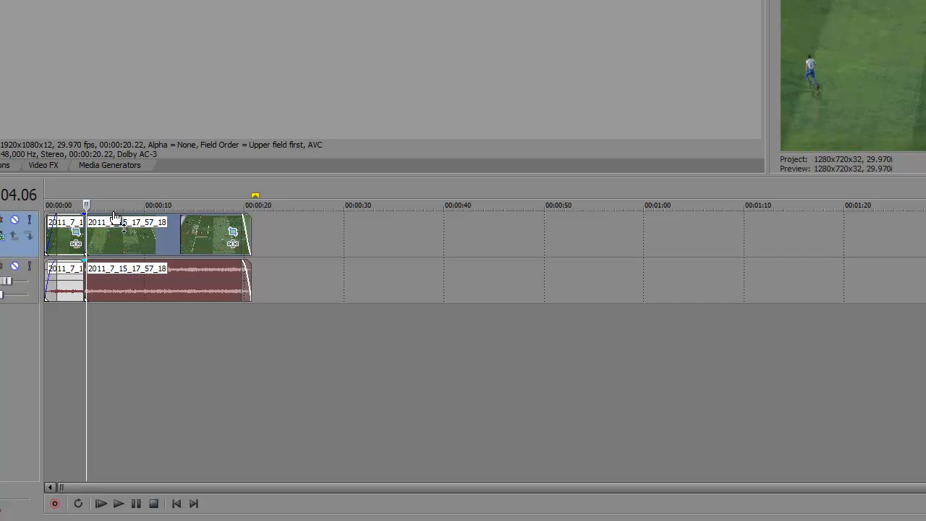
key(Left)
key(Right)
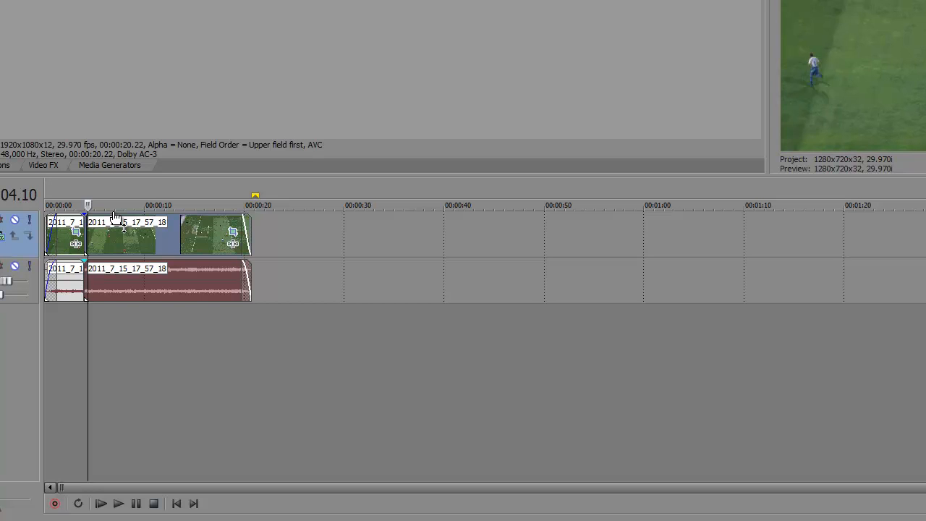
key(Right)
key(Right)
key(Right)
key(Right)
key(Right)
key(Right)
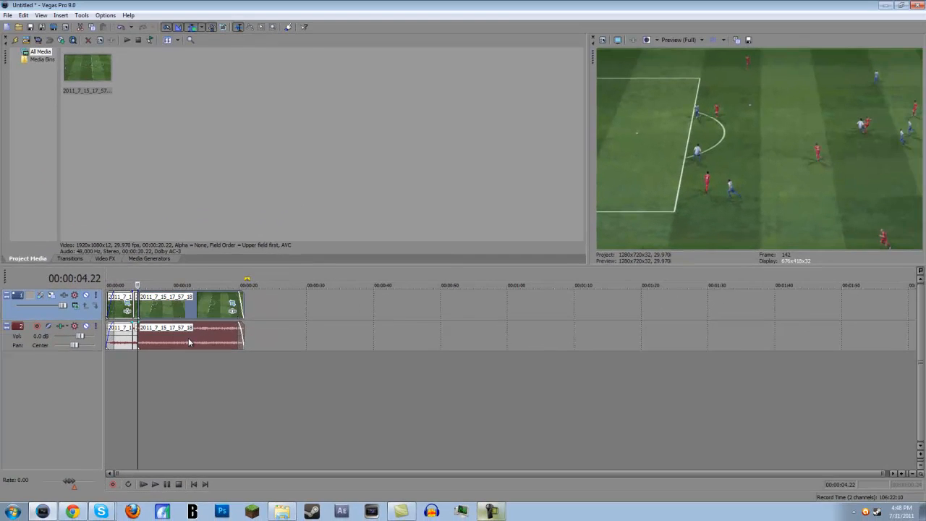
Time-stretch the short middle segment's video and audio to about three seconds, slowing it to 25% speed
scroll(334, 323, up, 5)
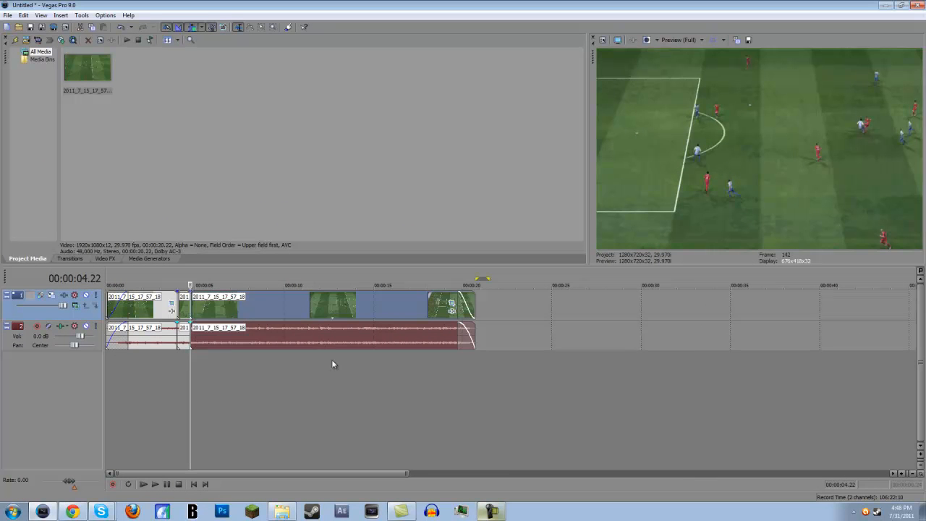
scroll(436, 394, up, 6)
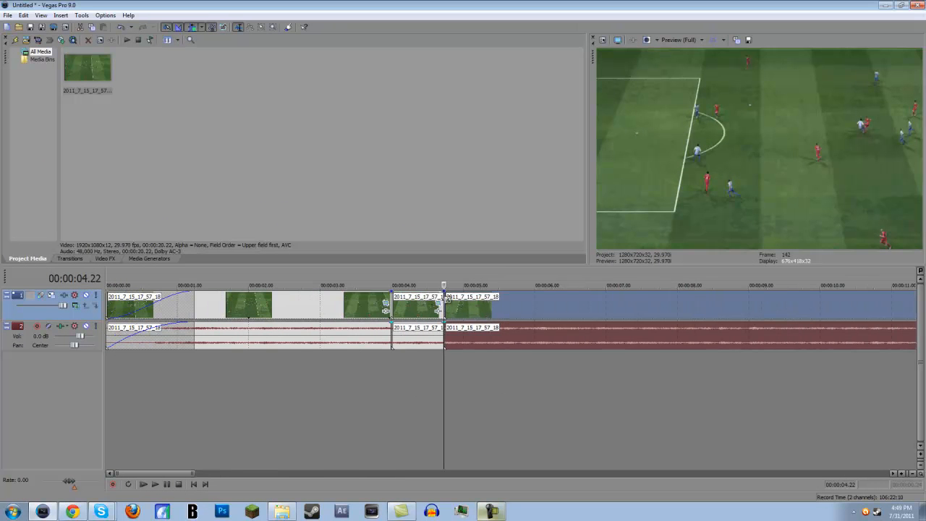
click(468, 272)
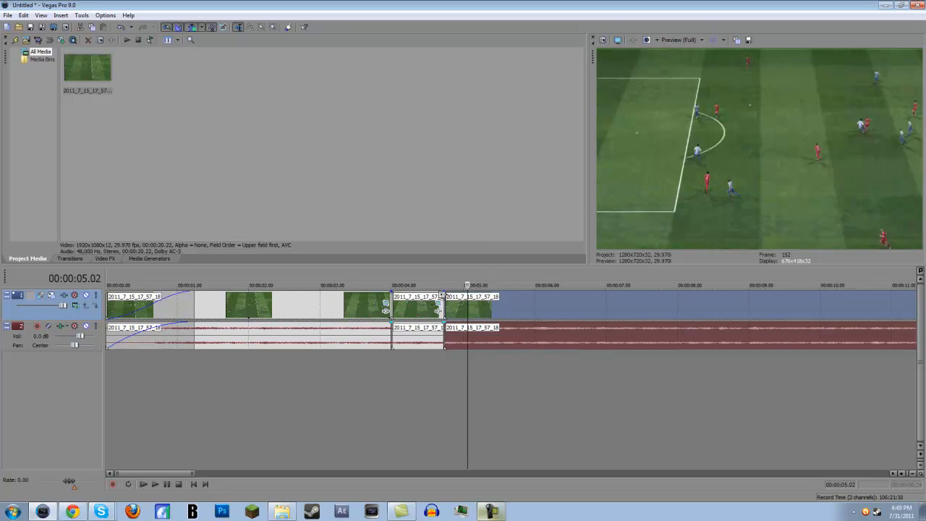
drag(440, 300, 614, 318)
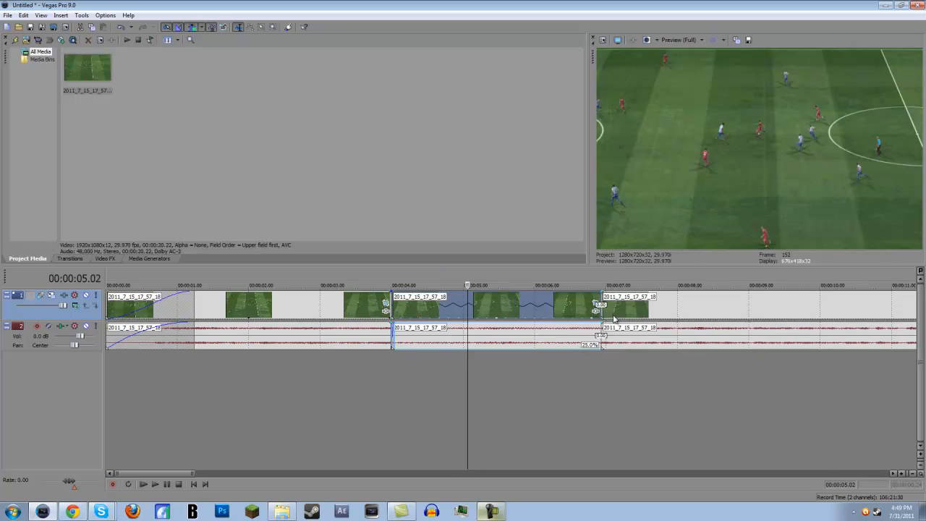
Play the timeline from near the beginning through the stretched segment to check the slow motion
scroll(251, 315, down, 5)
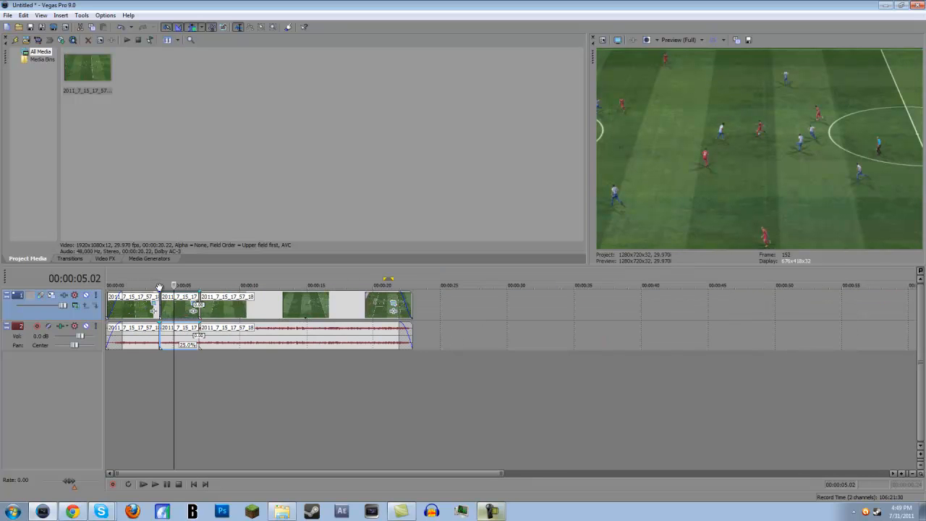
click(115, 285)
click(154, 484)
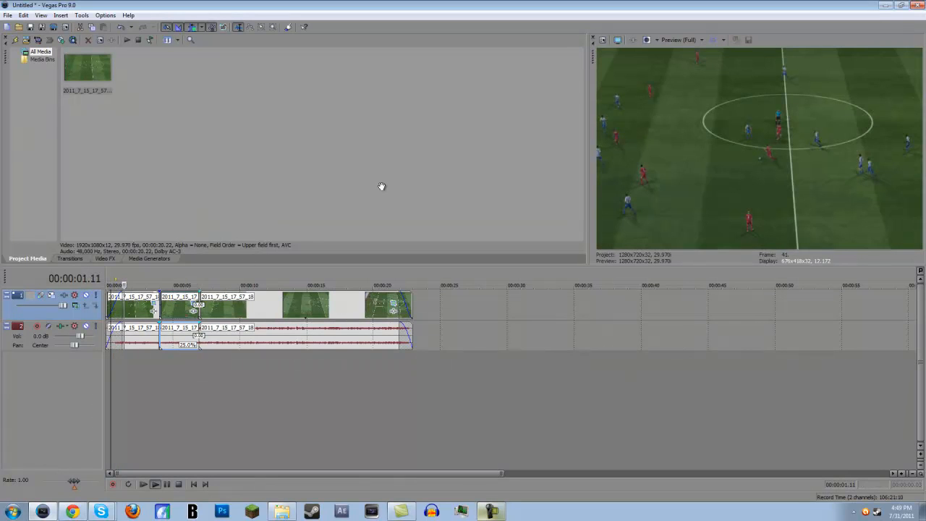
key(space)
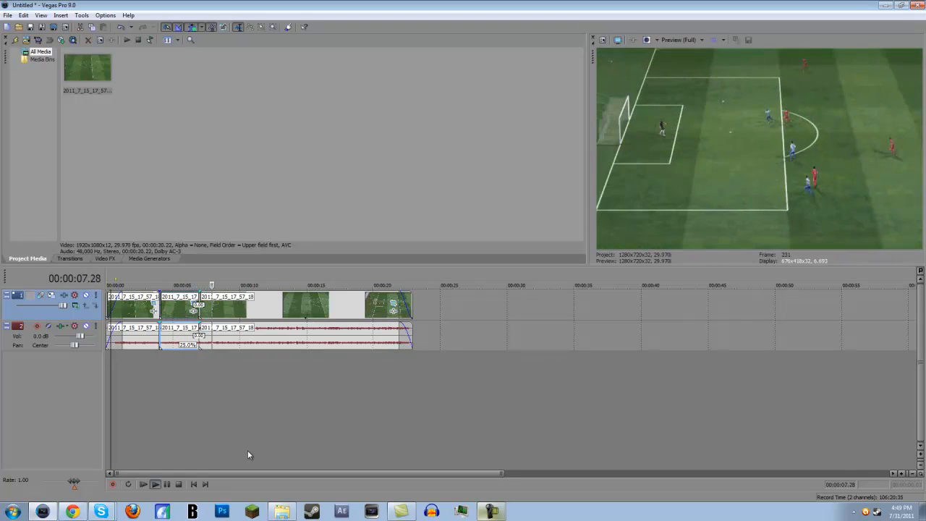
key(Return)
Lock the pitch change to the stretch in the slowed audio segment's properties and apply it
right_click(179, 336)
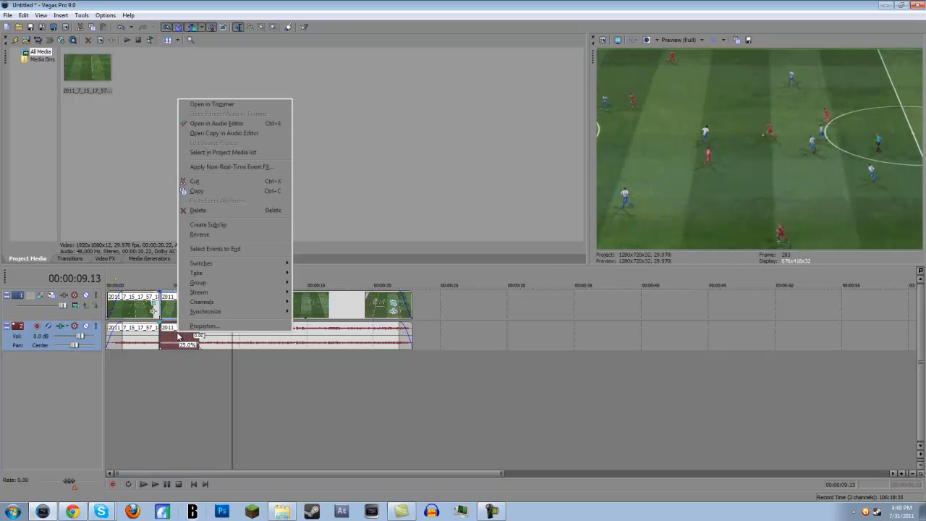
click(186, 329)
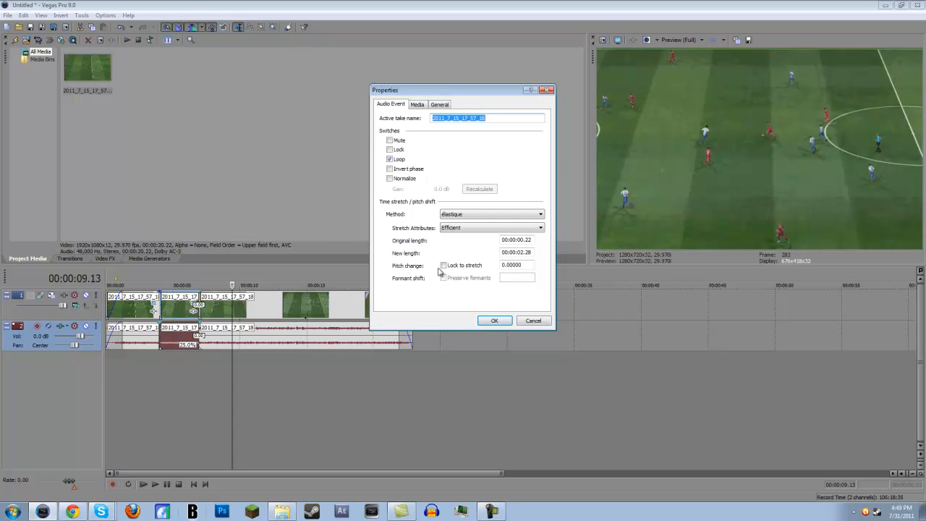
click(444, 266)
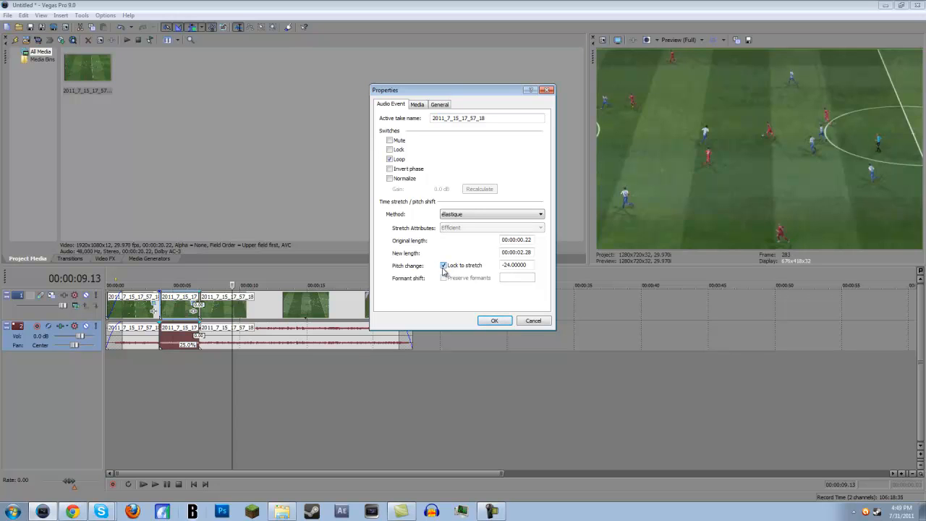
click(481, 322)
Play back from the start of the slowed segment to hear its pitch-shifted audio
click(161, 285)
click(155, 485)
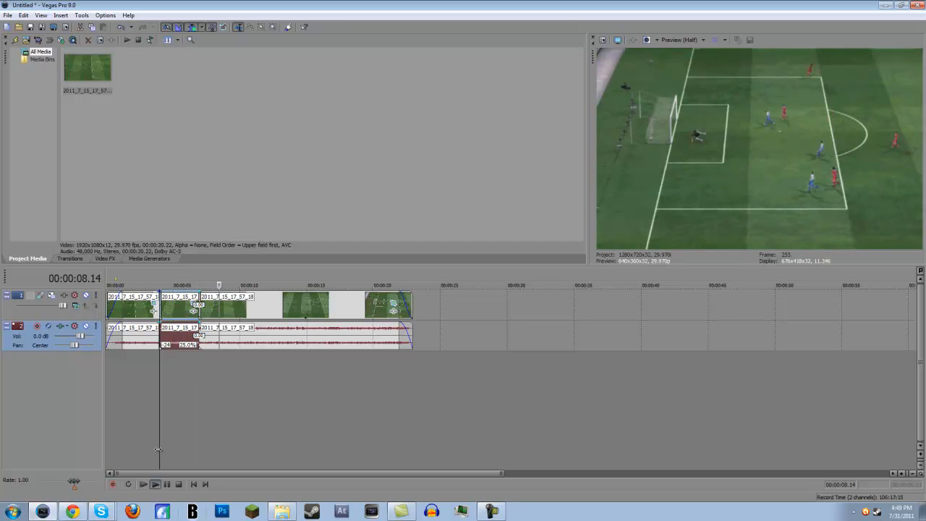
click(167, 484)
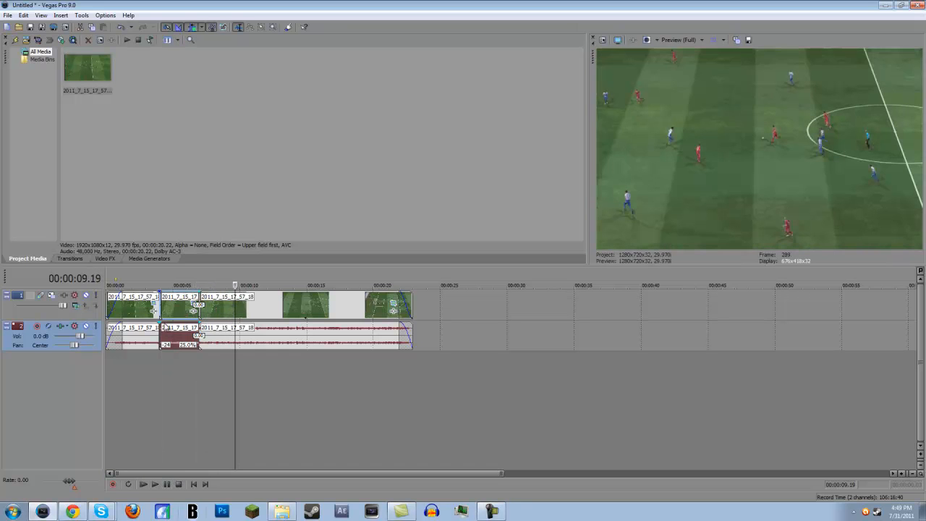
click(165, 275)
click(160, 277)
click(190, 279)
drag(210, 280, 277, 272)
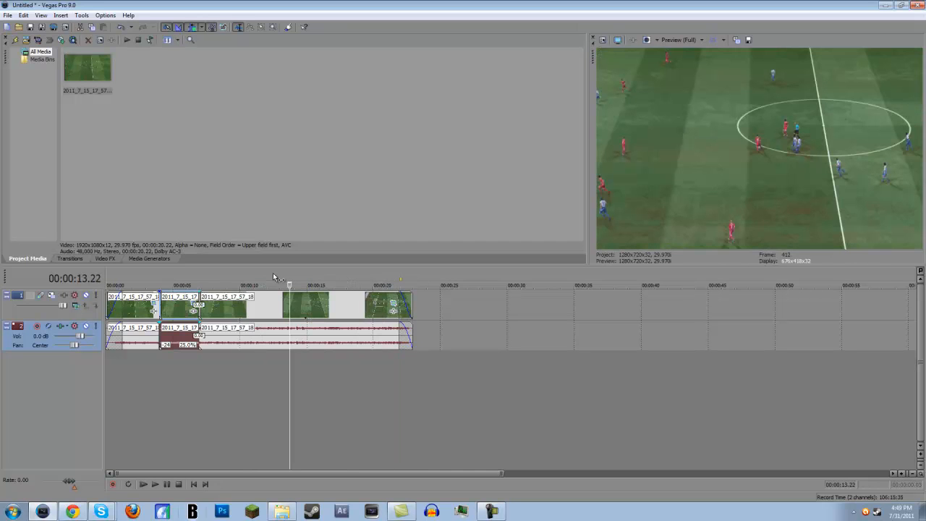
Open the Render As settings and use Sony AVC (*.mp4;*.m2ts;*.avc) as the file type with the HD PVR template
click(9, 15)
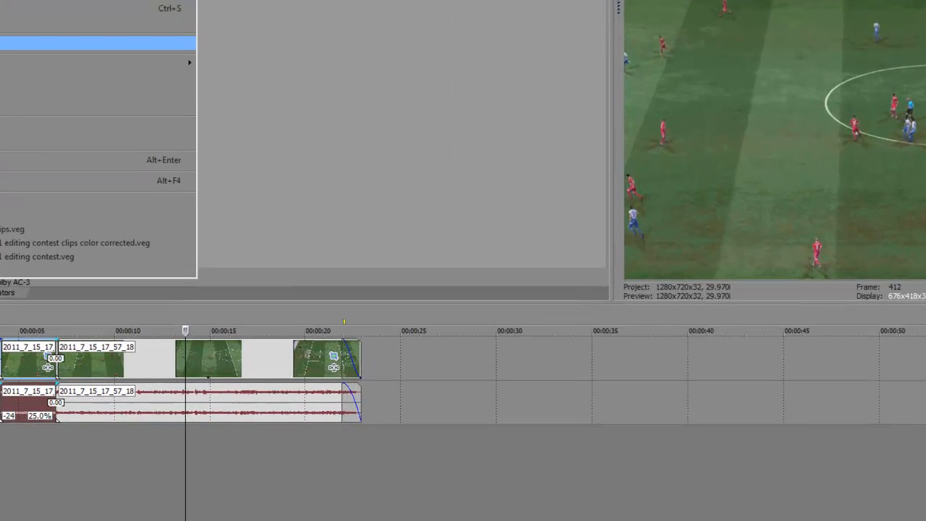
click(87, 37)
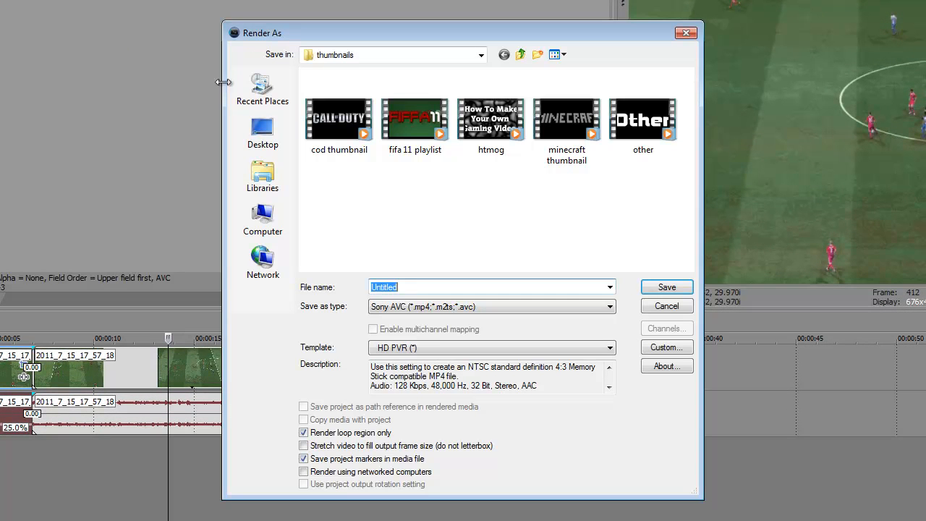
click(454, 347)
click(454, 344)
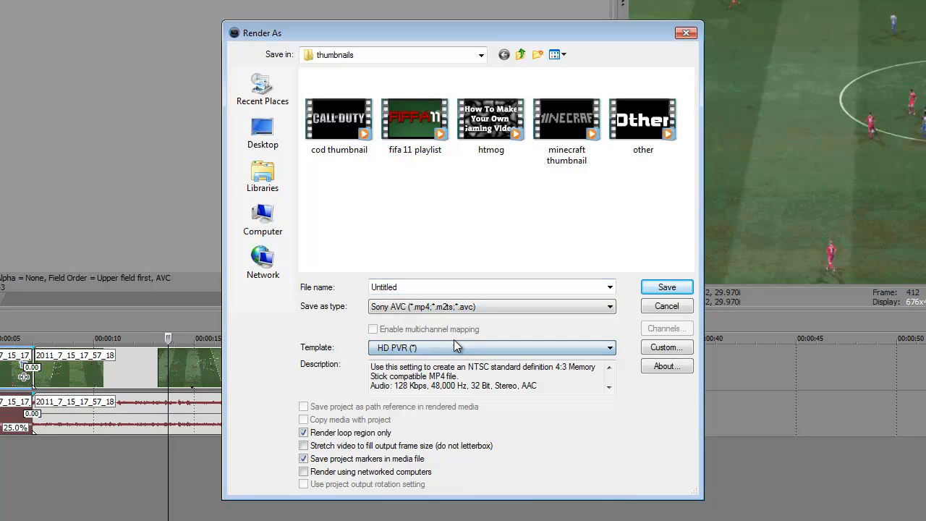
click(444, 310)
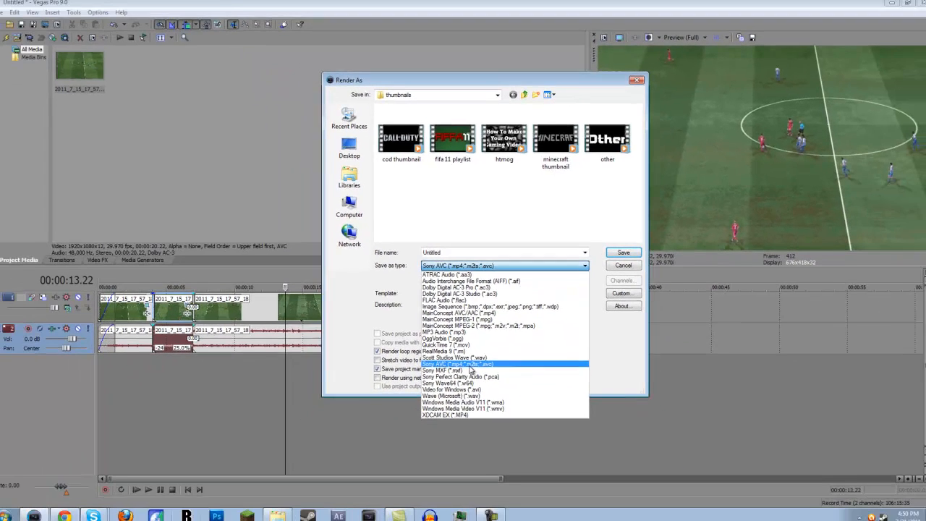
click(441, 461)
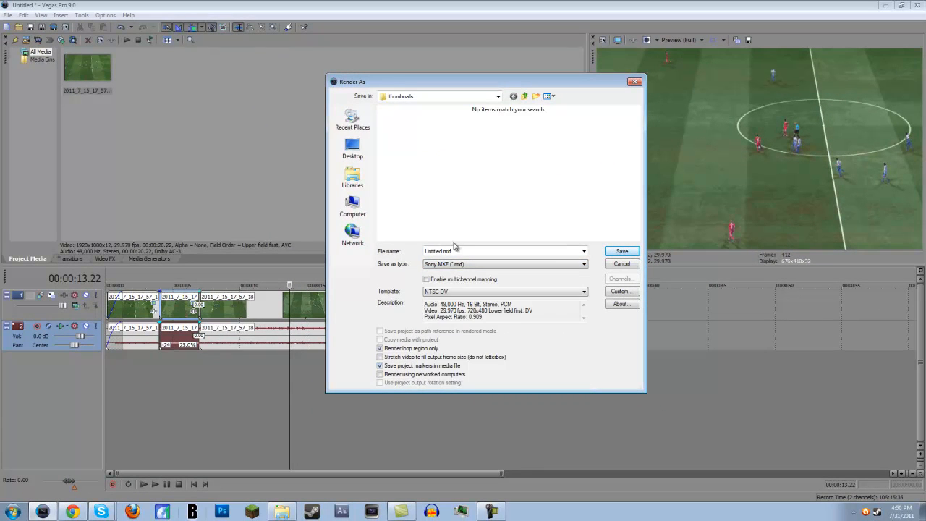
click(456, 265)
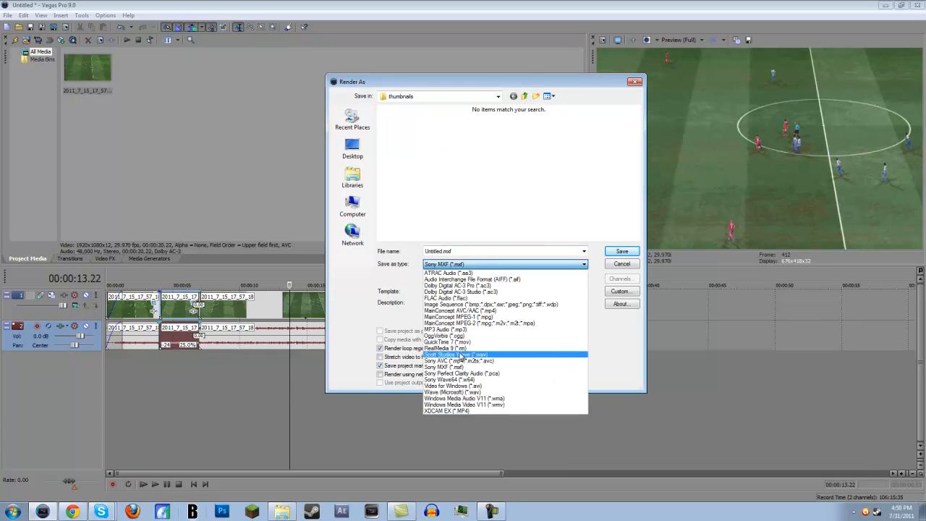
click(456, 360)
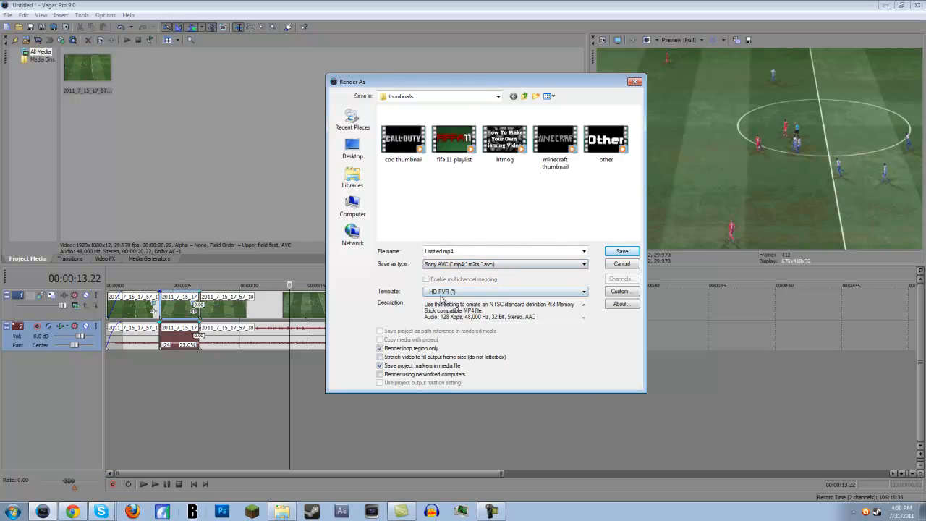
Open the template's custom settings and examine the video format, frame size and available frame rates
click(619, 291)
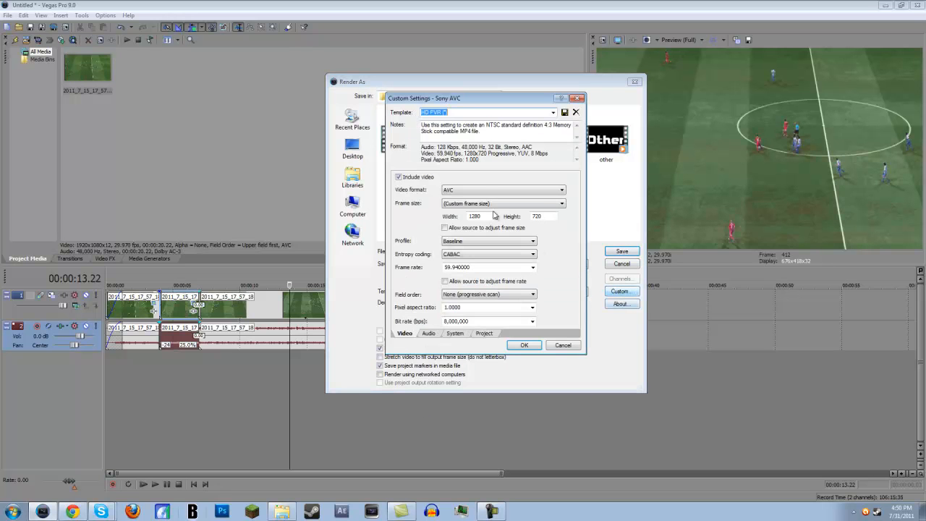
click(481, 190)
click(483, 191)
click(489, 204)
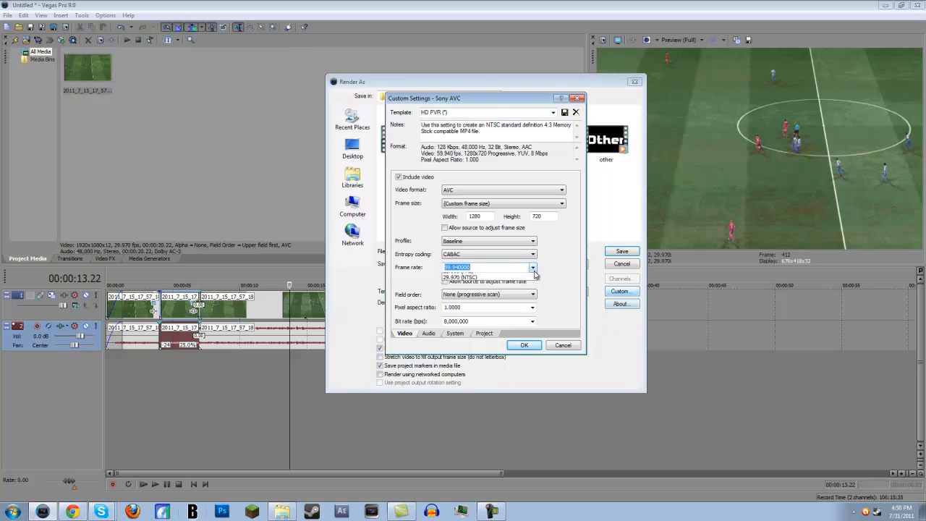
click(534, 267)
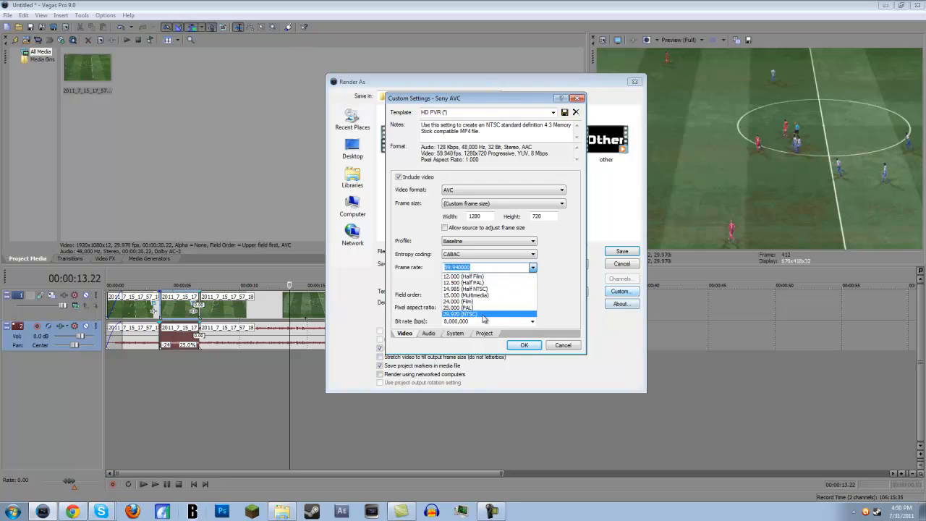
click(505, 267)
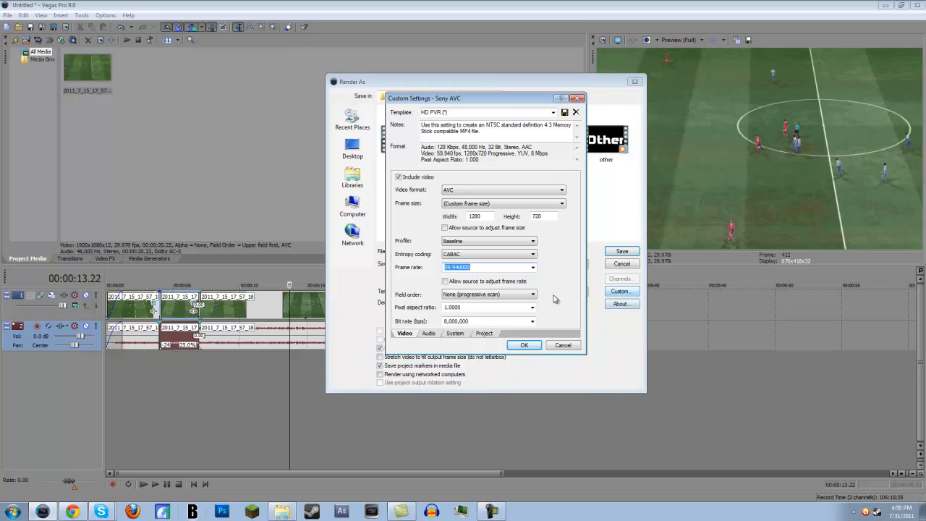
click(481, 267)
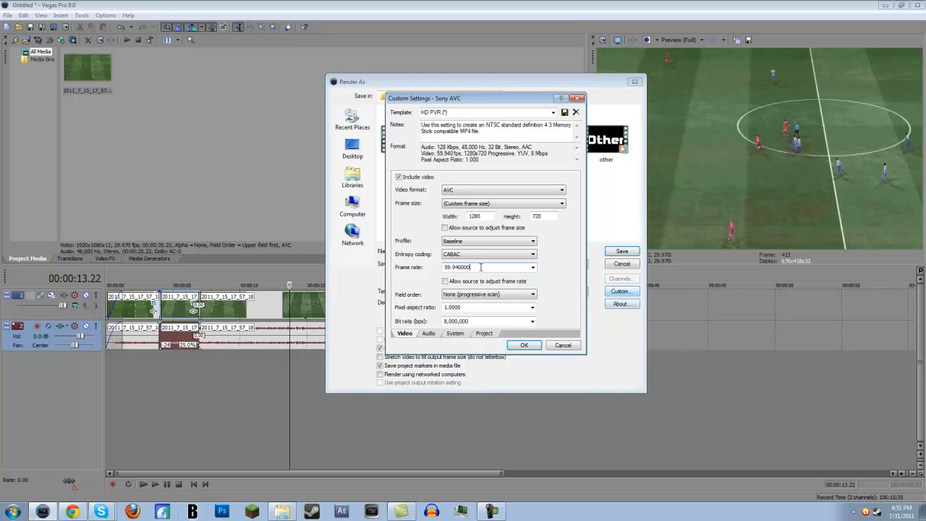
click(533, 268)
click(531, 268)
Review the custom audio, file format and rendering quality options, and accept the render settings
click(429, 333)
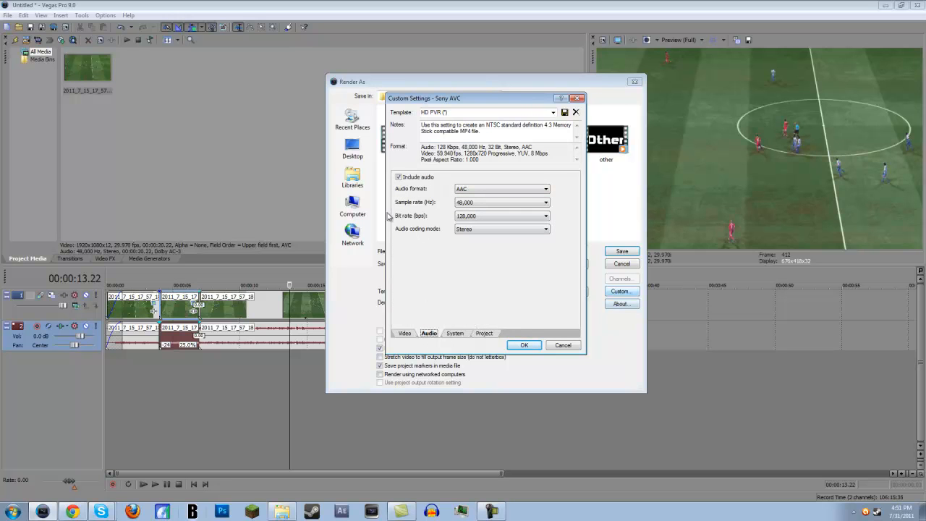
click(455, 334)
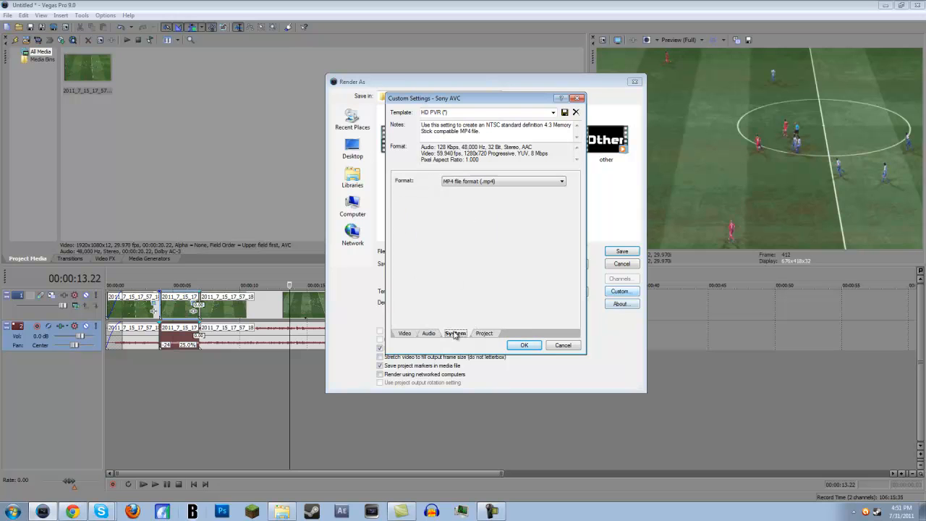
click(489, 181)
click(489, 181)
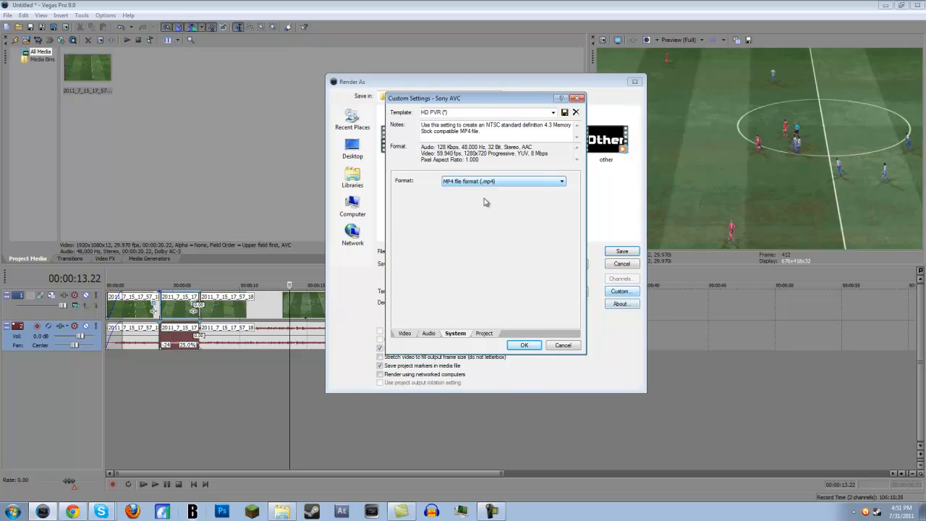
click(483, 334)
click(478, 181)
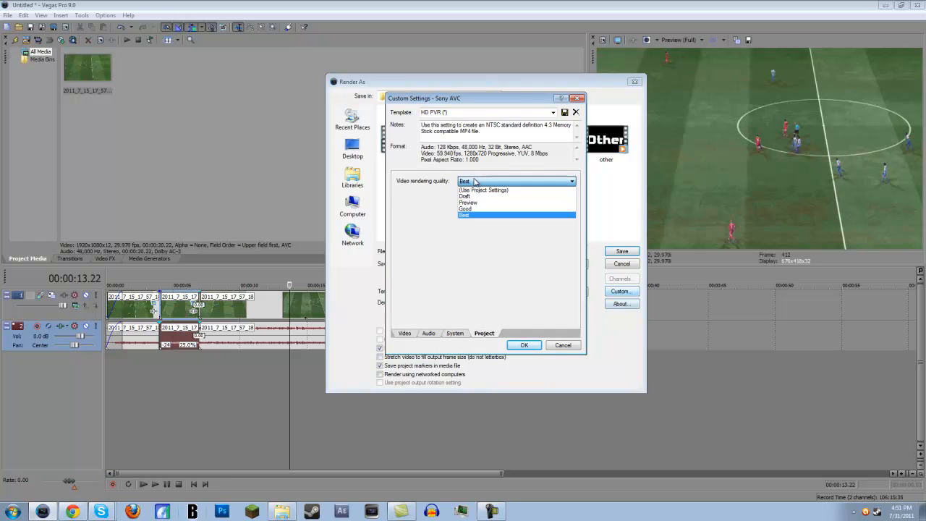
click(474, 181)
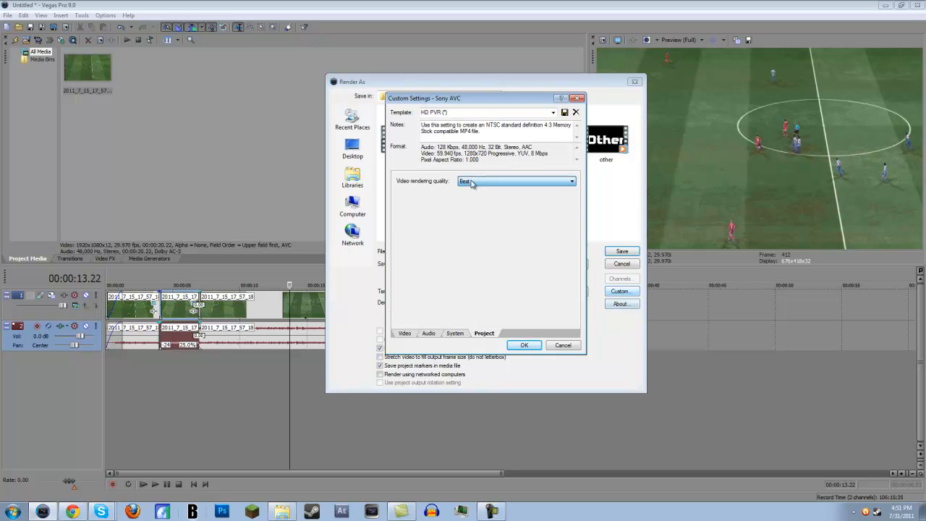
click(408, 333)
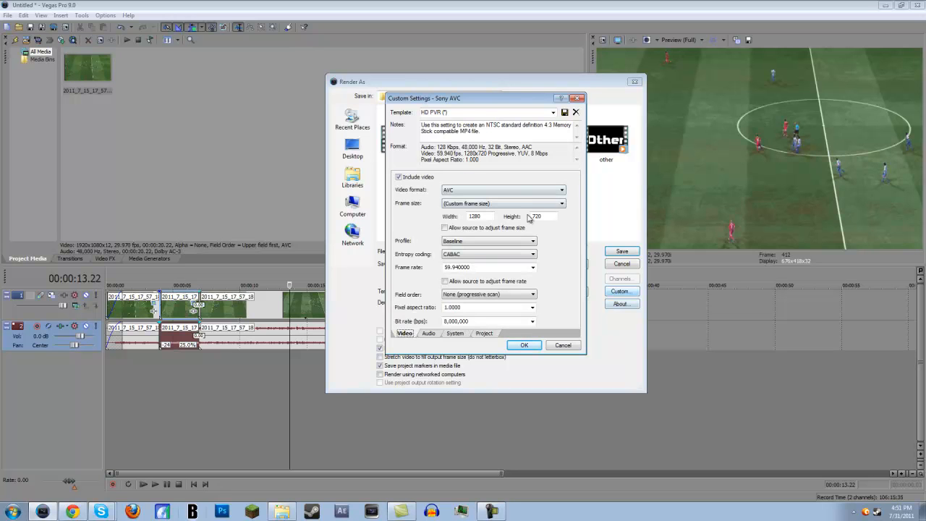
click(523, 346)
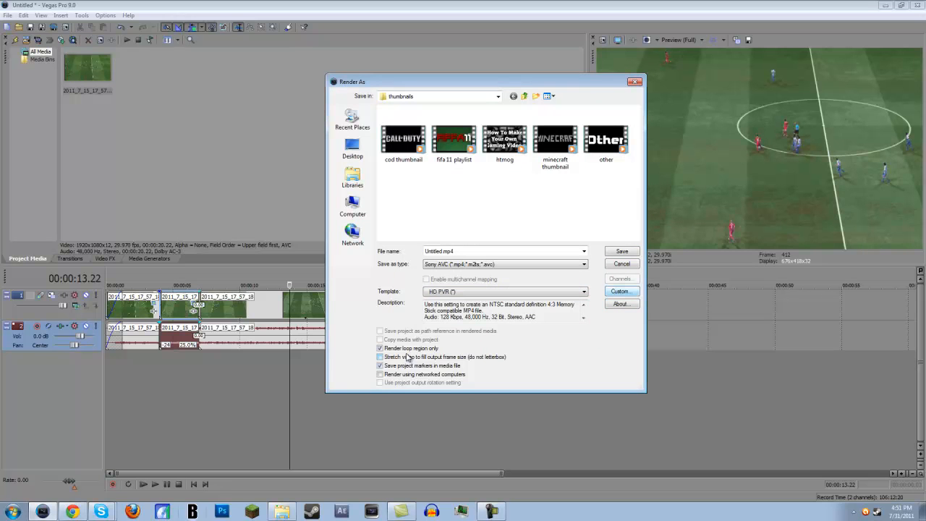
Turn off rendering the loop region only, start rendering Untitled.mp4, and cancel the render
click(407, 351)
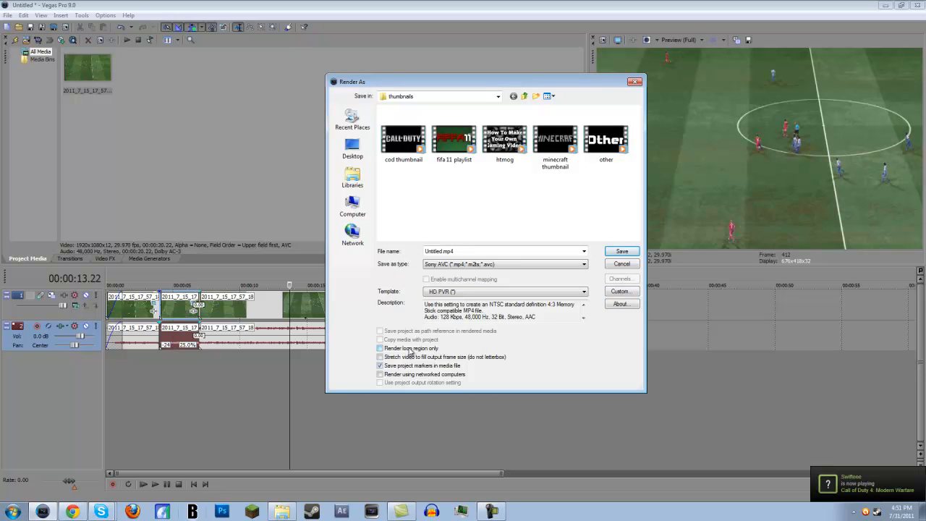
click(624, 251)
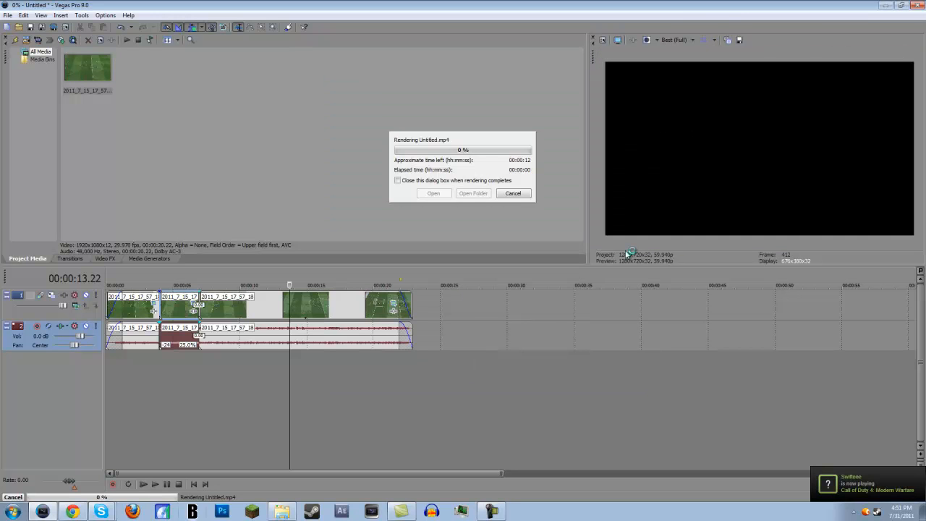
click(513, 192)
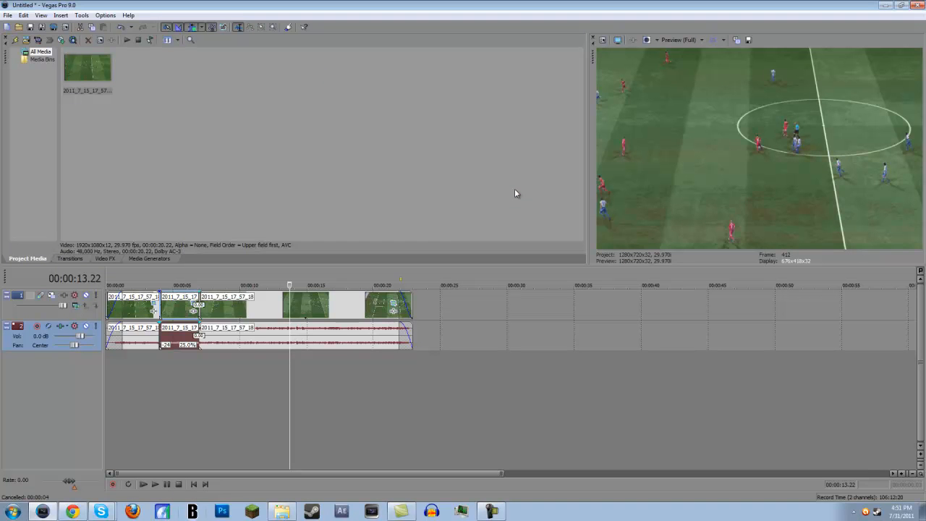